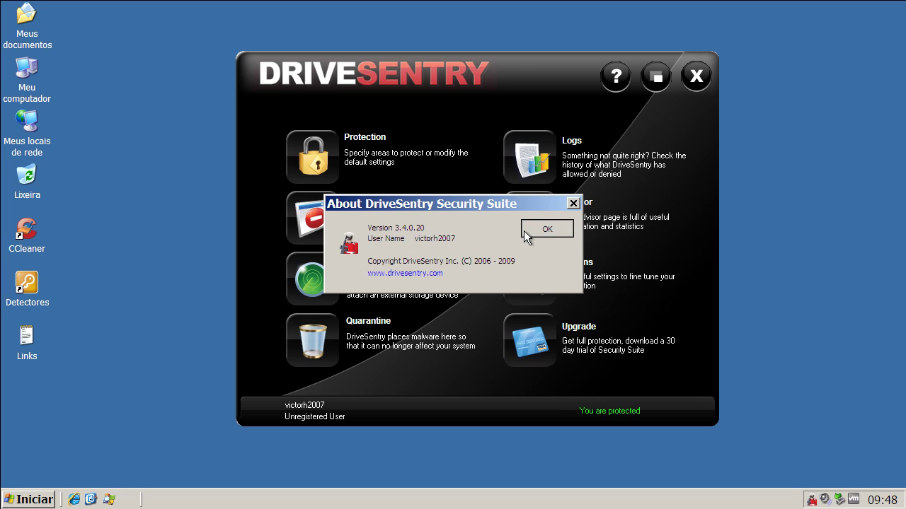
- Close the About dialog and look through the Access, Scanner, Quarantine, Logs and Advisor pages
{"action": "left_click", "coordinate": [544, 230]}
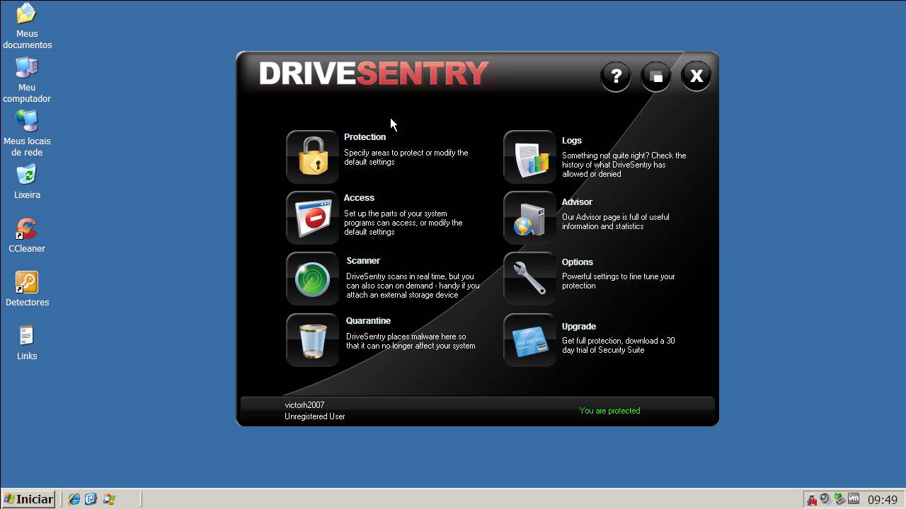
{"action": "left_click", "coordinate": [314, 217]}
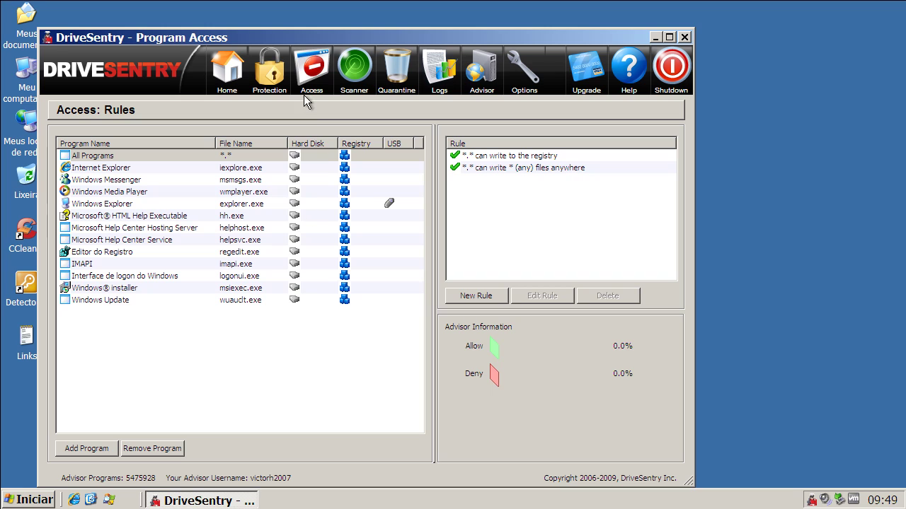
{"action": "left_click", "coordinate": [355, 79]}
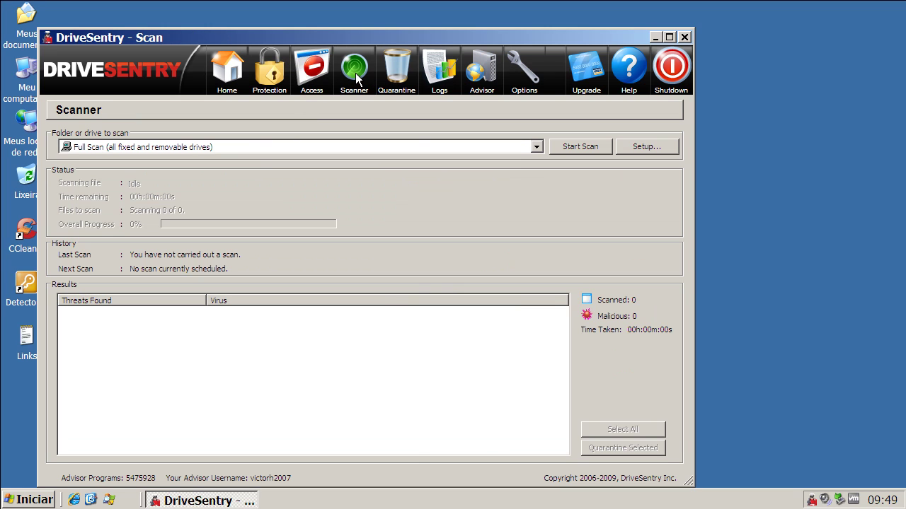
{"action": "left_click", "coordinate": [395, 79]}
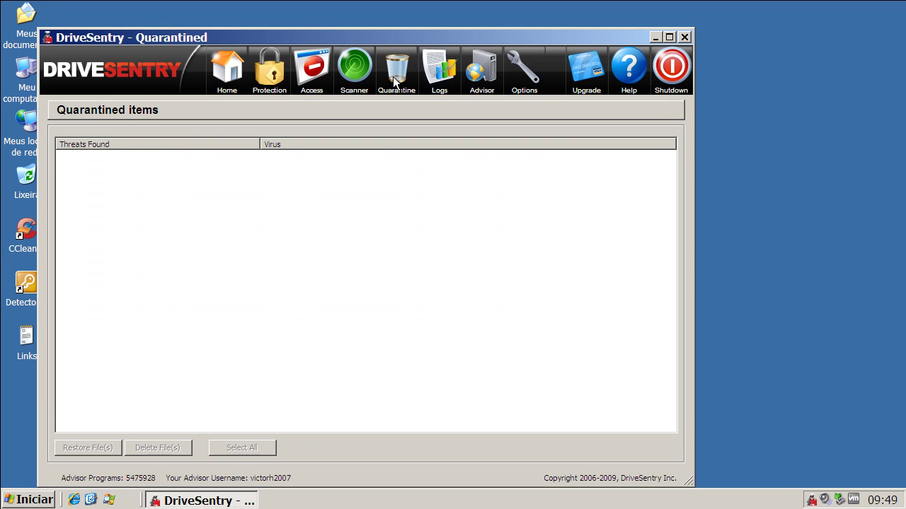
{"action": "left_click", "coordinate": [433, 78]}
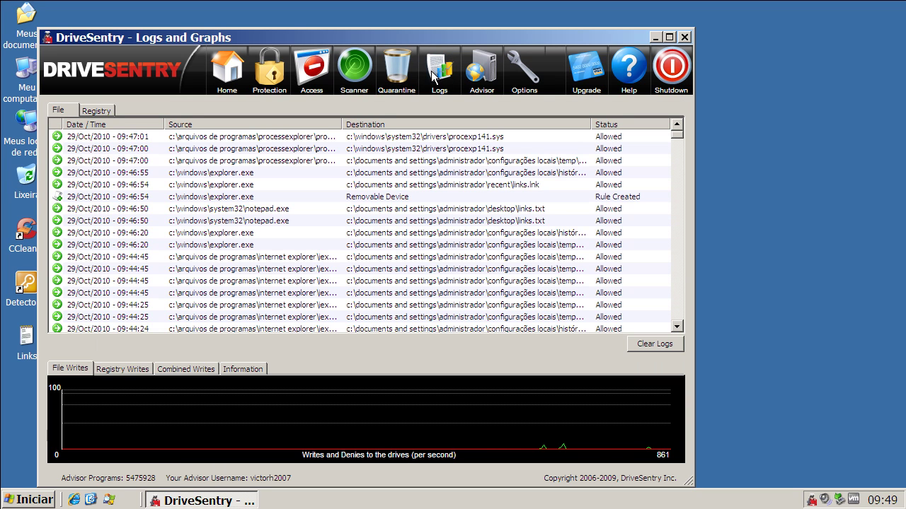
{"action": "left_click", "coordinate": [484, 79]}
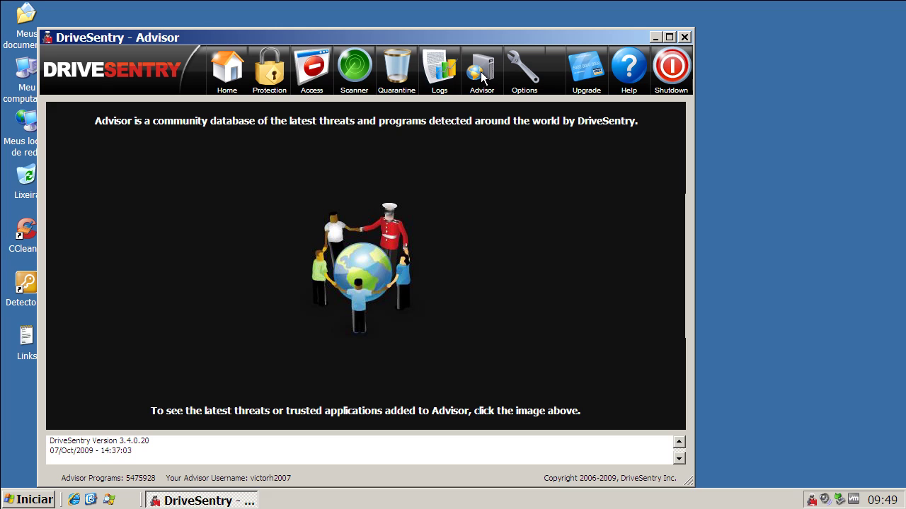
- View the last 10 viruses encountered on Advisor's online threat map and close the browser
{"action": "left_click", "coordinate": [375, 282]}
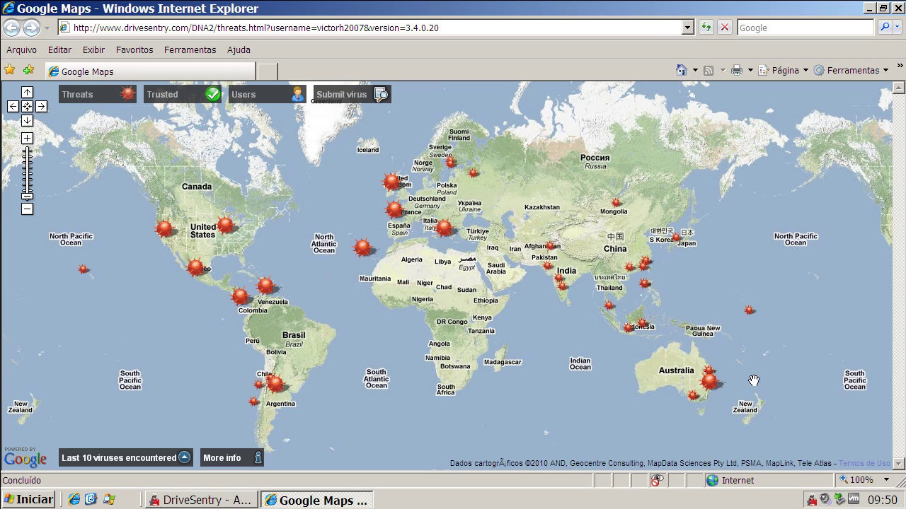
{"action": "left_click", "coordinate": [127, 459]}
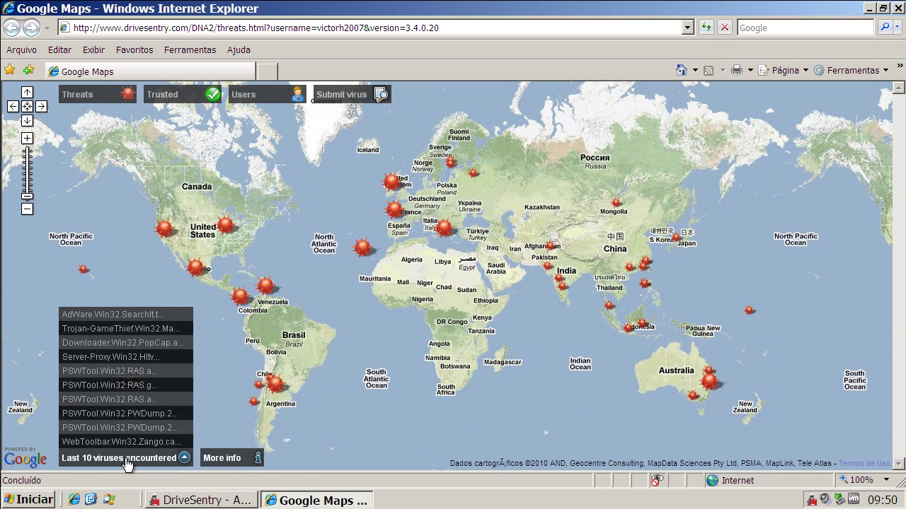
{"action": "left_click", "coordinate": [127, 458]}
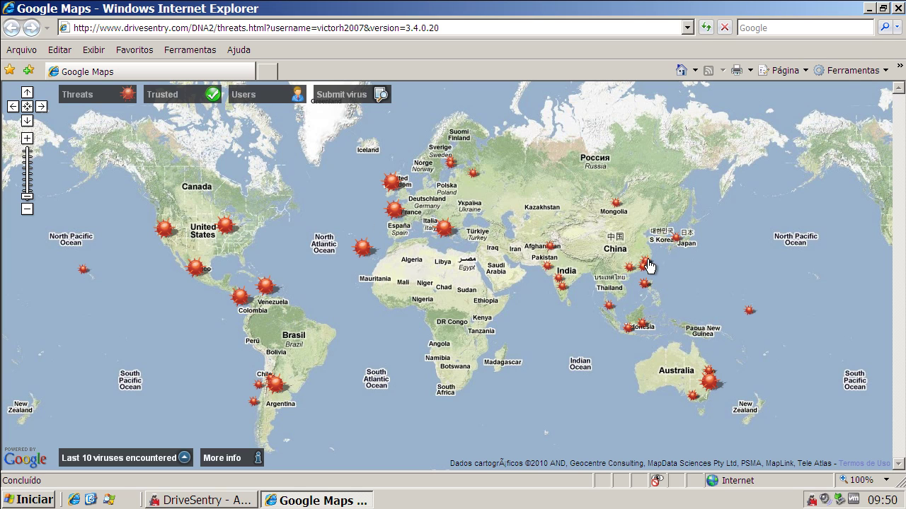
{"action": "left_click", "coordinate": [897, 8]}
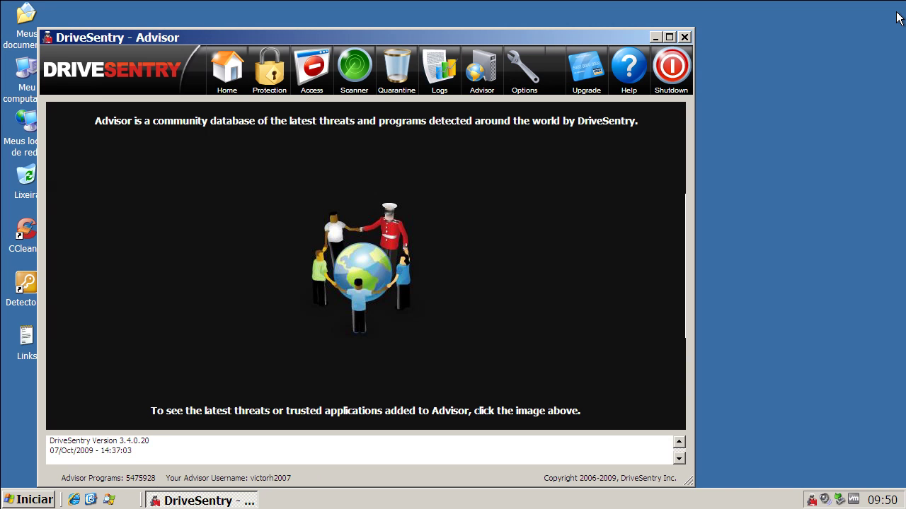
- Synchronize the virus signatures from the Options page and close the signature download dialog
{"action": "left_click", "coordinate": [521, 83]}
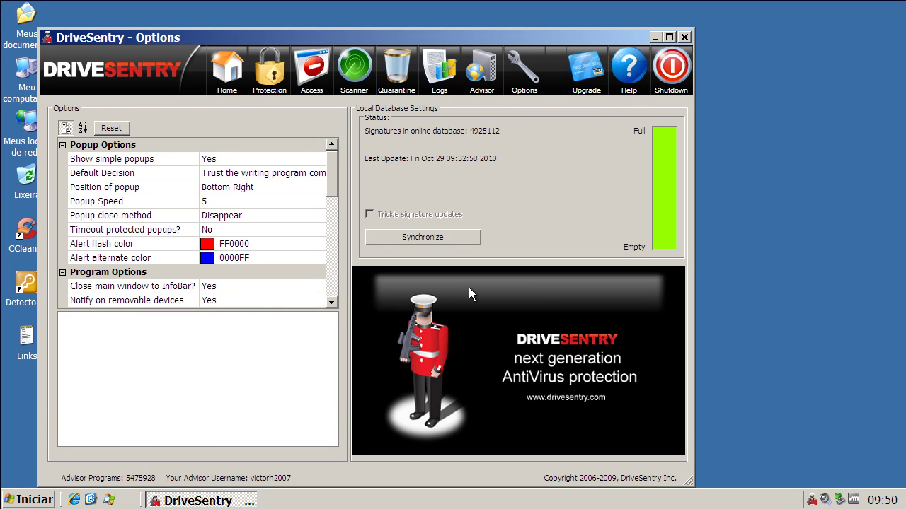
{"action": "left_click", "coordinate": [432, 243]}
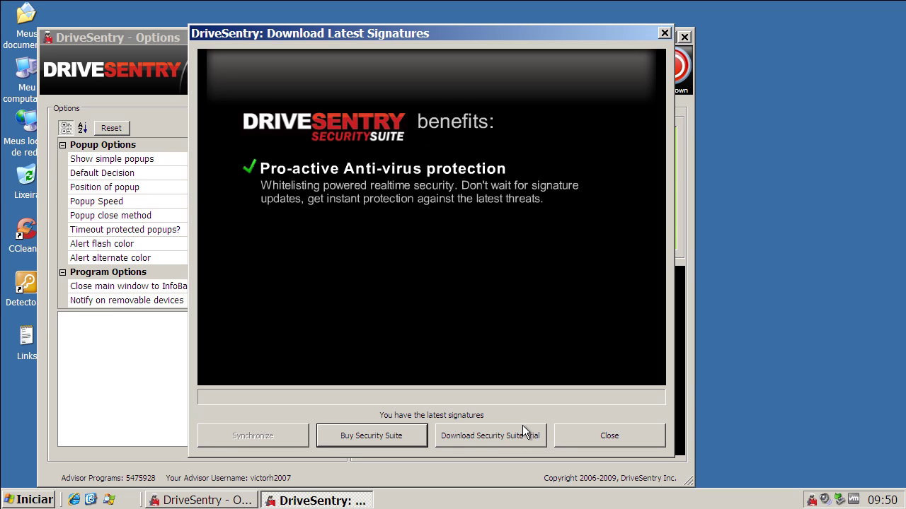
{"action": "left_click", "coordinate": [603, 437]}
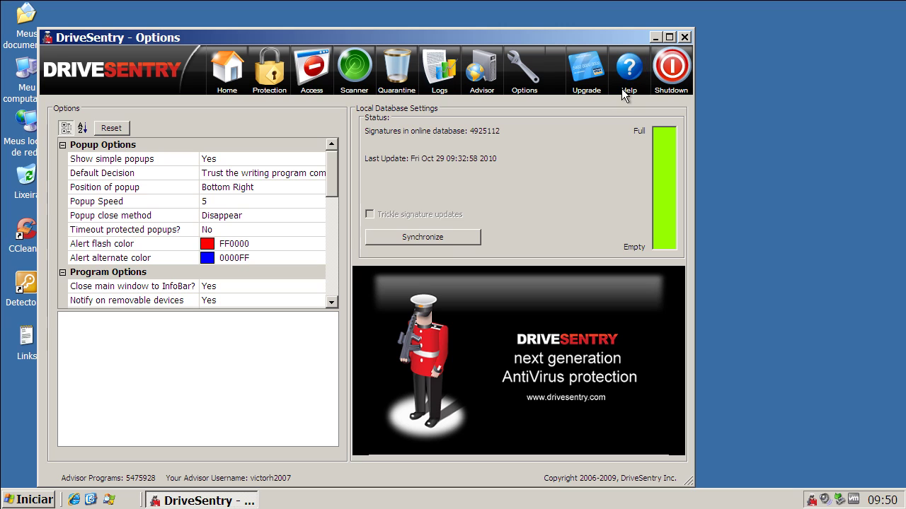
- Review the Security Suite upgrade offer and close DriveSentry's main window along with its status popup
{"action": "left_click", "coordinate": [581, 68]}
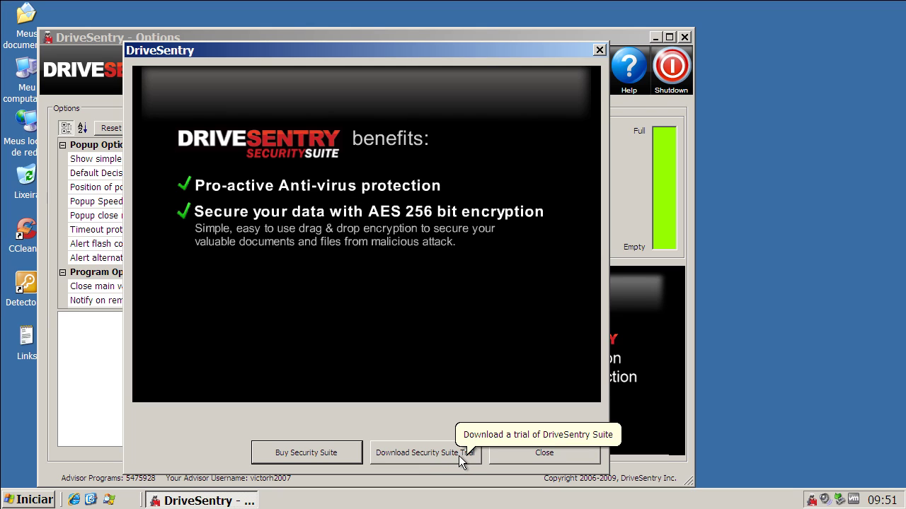
{"action": "left_click", "coordinate": [530, 452]}
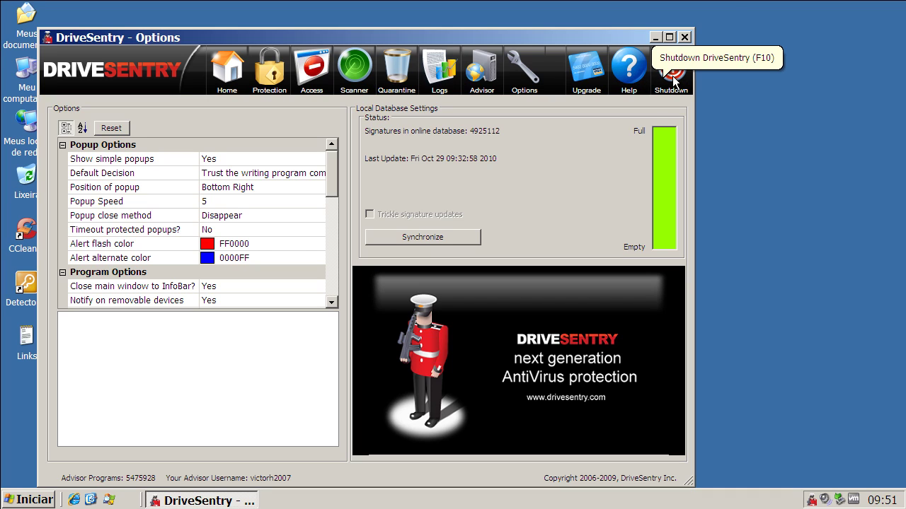
{"action": "left_click", "coordinate": [685, 37]}
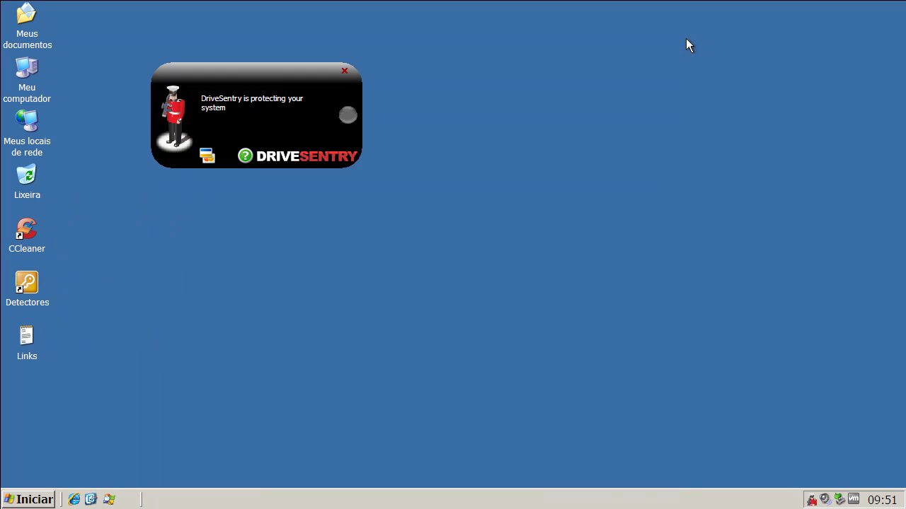
{"action": "left_click", "coordinate": [344, 73]}
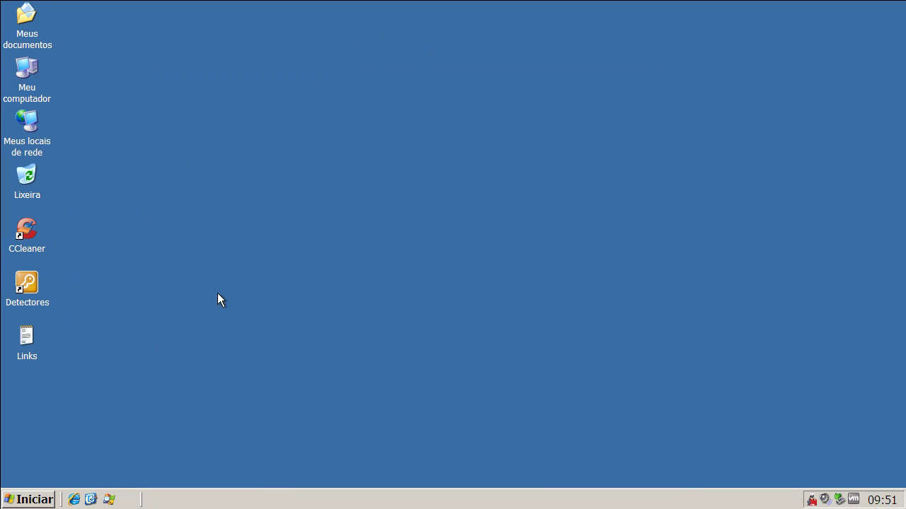
- Examine the DriveSentry.exe process in Process Explorer and check the DriveSentry status popup
{"action": "left_click", "coordinate": [109, 499]}
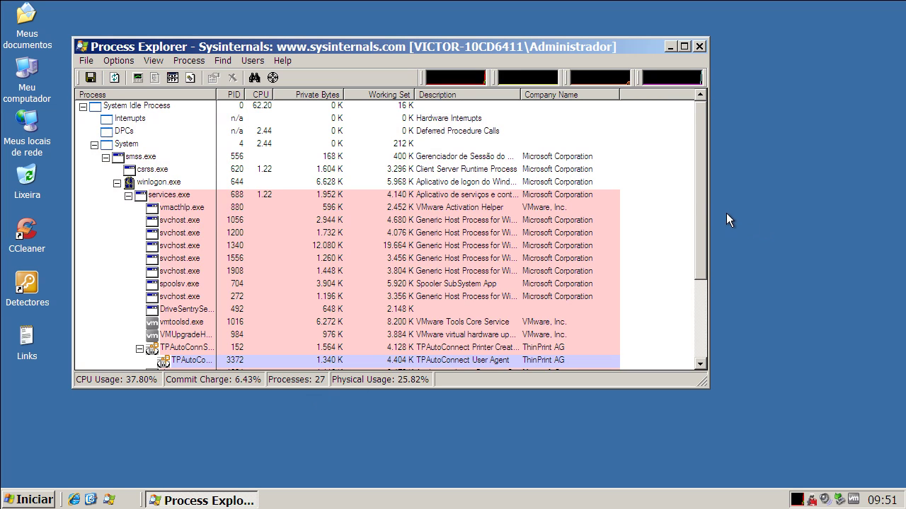
{"action": "left_click_drag", "start_coordinate": [697, 195], "coordinate": [715, 263]}
{"action": "left_click", "coordinate": [382, 334]}
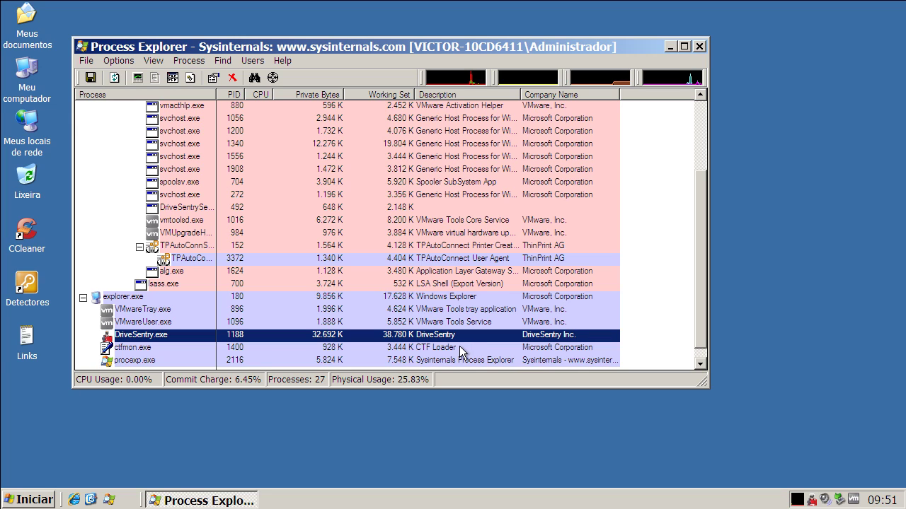
{"action": "left_click", "coordinate": [672, 45]}
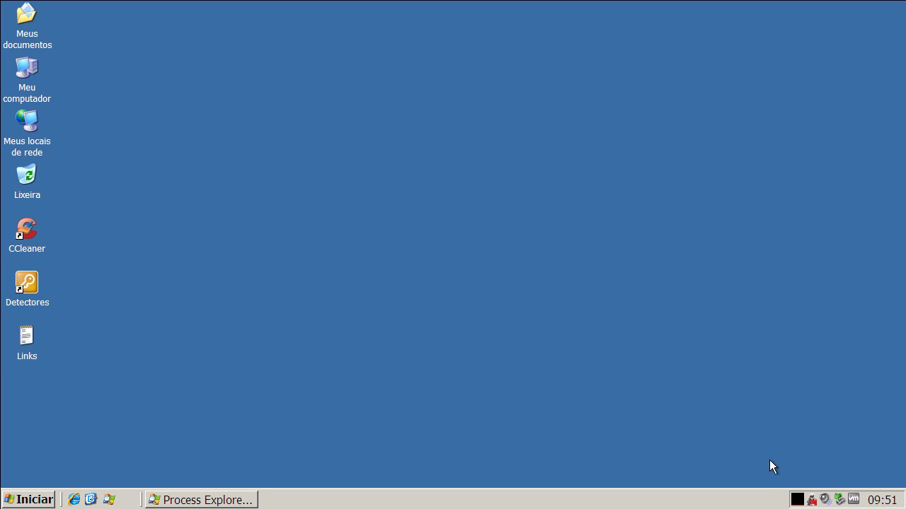
{"action": "left_click", "coordinate": [811, 500]}
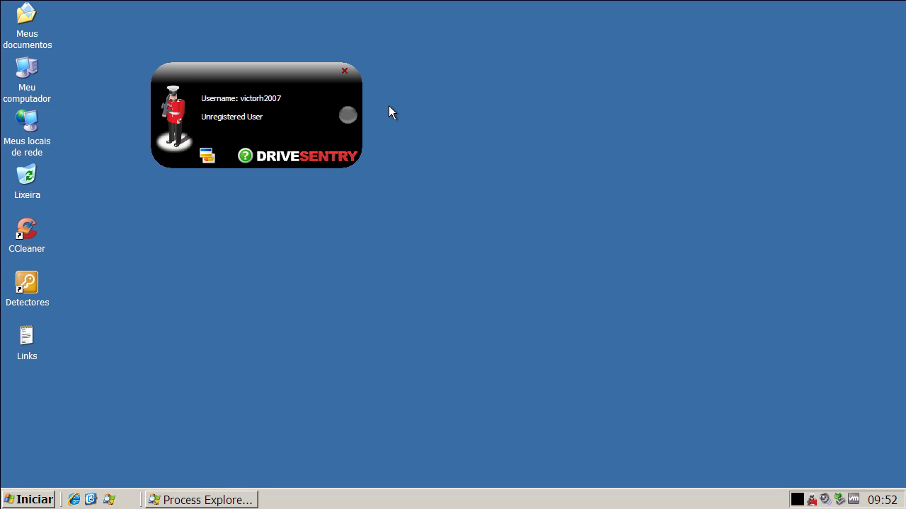
{"action": "left_click", "coordinate": [345, 72]}
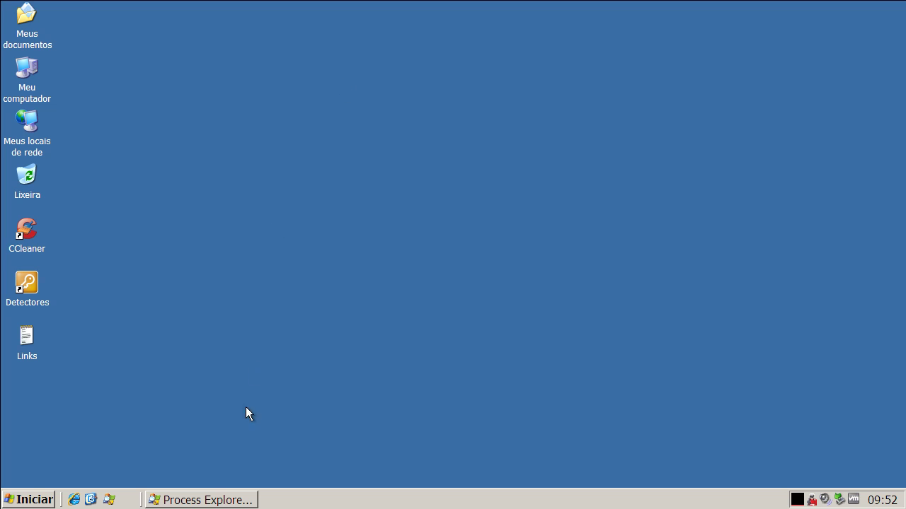
- Copy the malware link tutubest.com/22oct_ic3.exe from the Links text file on the desktop and minimize the file
{"action": "double_click", "coordinate": [29, 339]}
{"action": "double_click", "coordinate": [199, 172]}
{"action": "key", "text": "ctrl+c"}
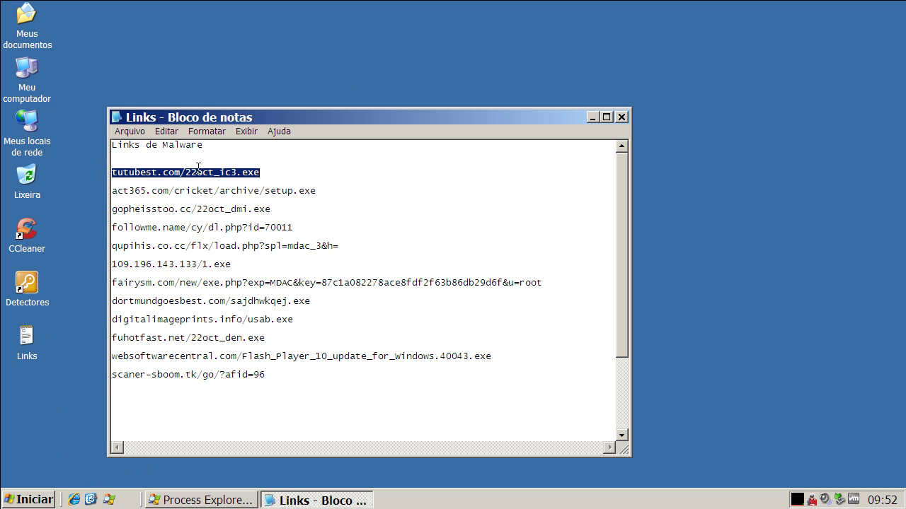
{"action": "right_click", "coordinate": [198, 171]}
{"action": "left_click", "coordinate": [233, 211]}
{"action": "left_click", "coordinate": [593, 116]}
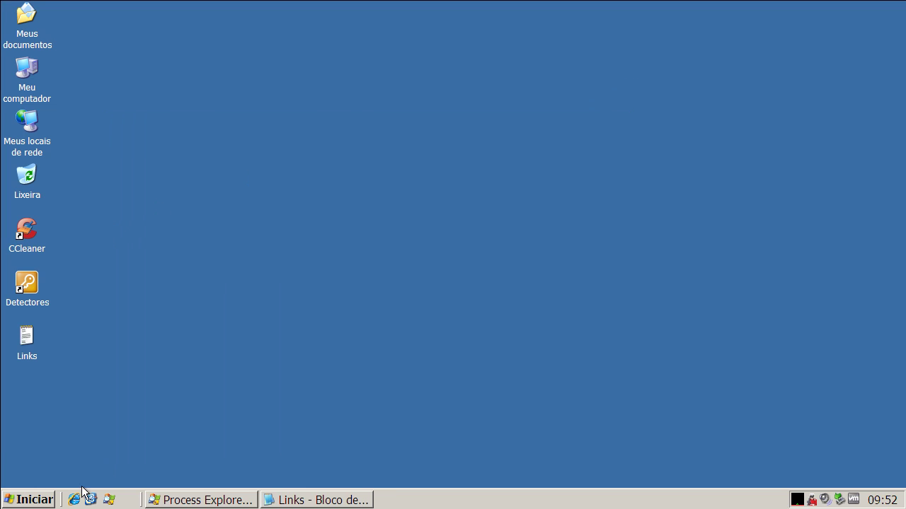
- Switch to Internet Explorer, open the copied link, and download and run 22oct_ic3.exe
{"action": "left_click", "coordinate": [80, 499]}
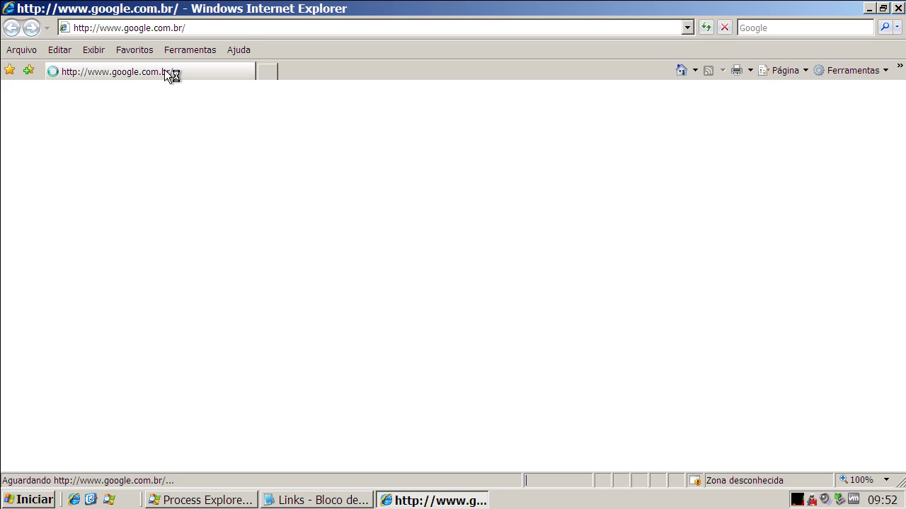
{"action": "left_click", "coordinate": [170, 29]}
{"action": "key", "text": "ctrl+v"}
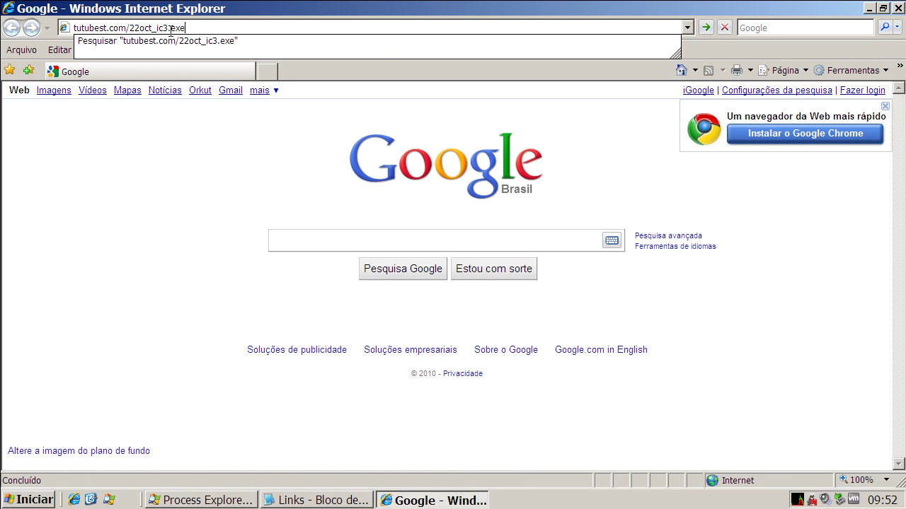
{"action": "key", "text": "Return"}
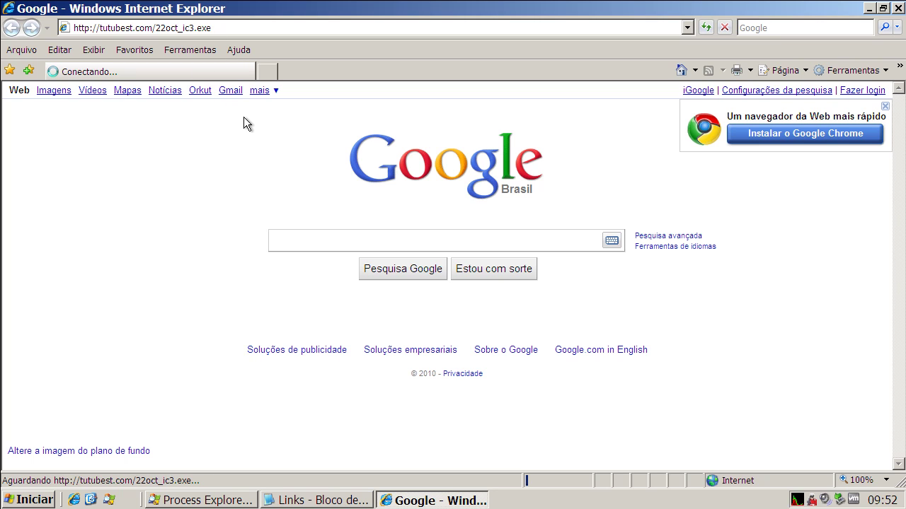
{"action": "left_click", "coordinate": [433, 256]}
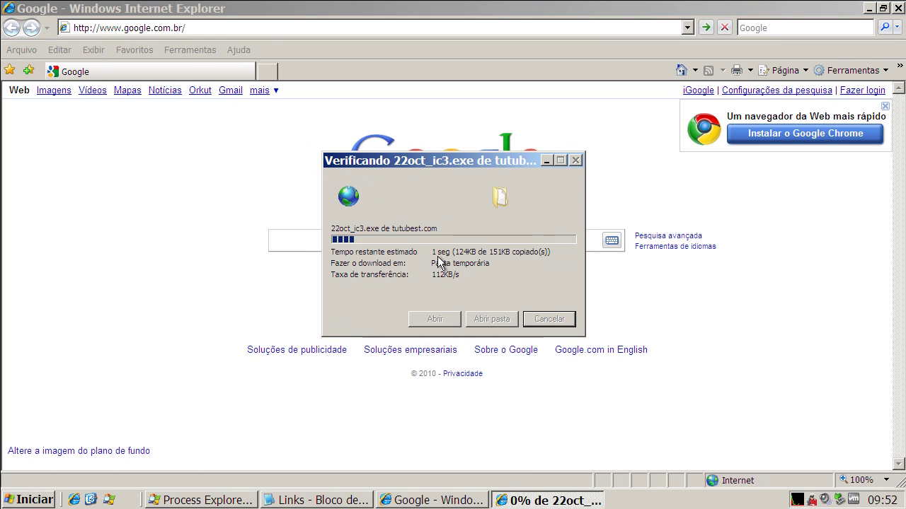
{"action": "left_click", "coordinate": [532, 272]}
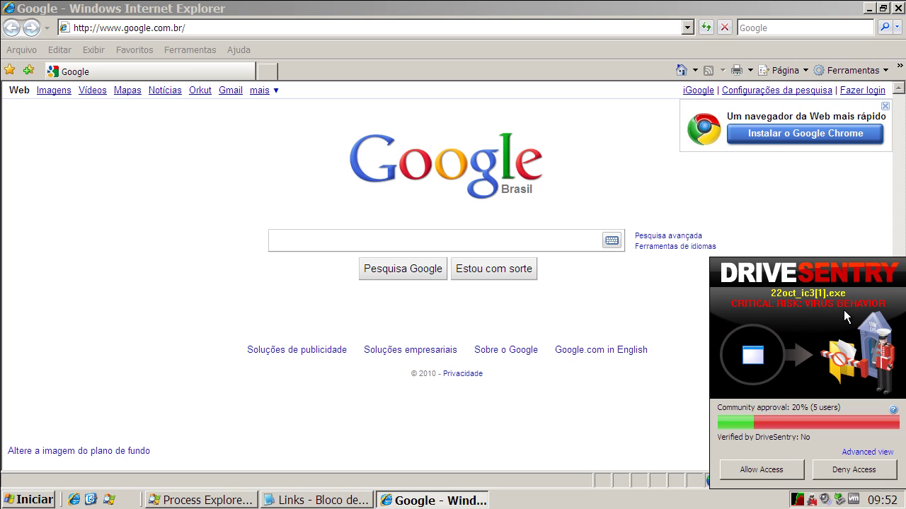
- Inspect the target path in the advanced view of the 22oct_ic3[1].exe alert, and deny and terminate the program
{"action": "mouse_move", "coordinate": [844, 309]}
{"action": "left_click", "coordinate": [862, 451]}
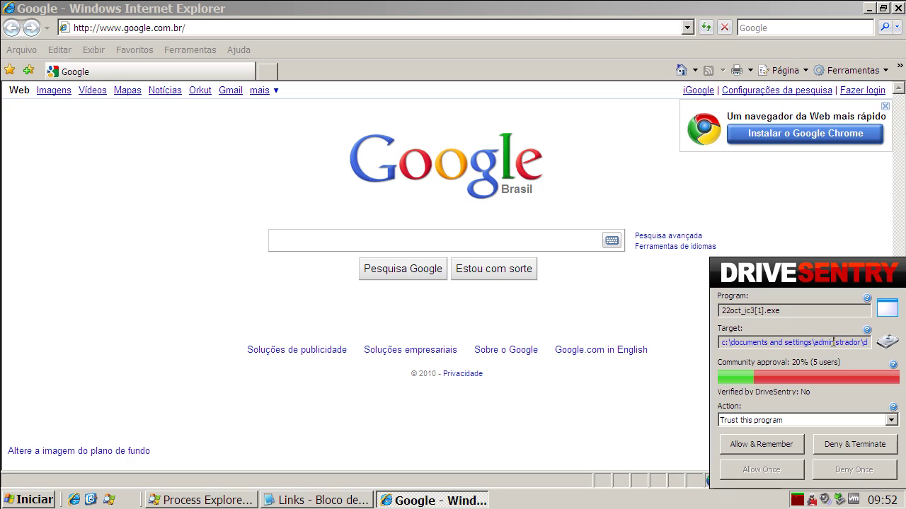
{"action": "left_click_drag", "start_coordinate": [834, 342], "coordinate": [872, 342]}
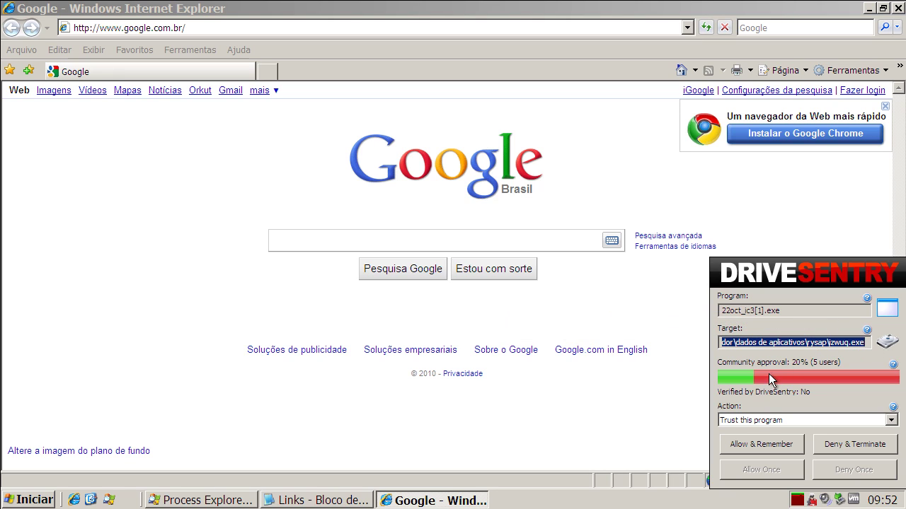
{"action": "left_click", "coordinate": [851, 443]}
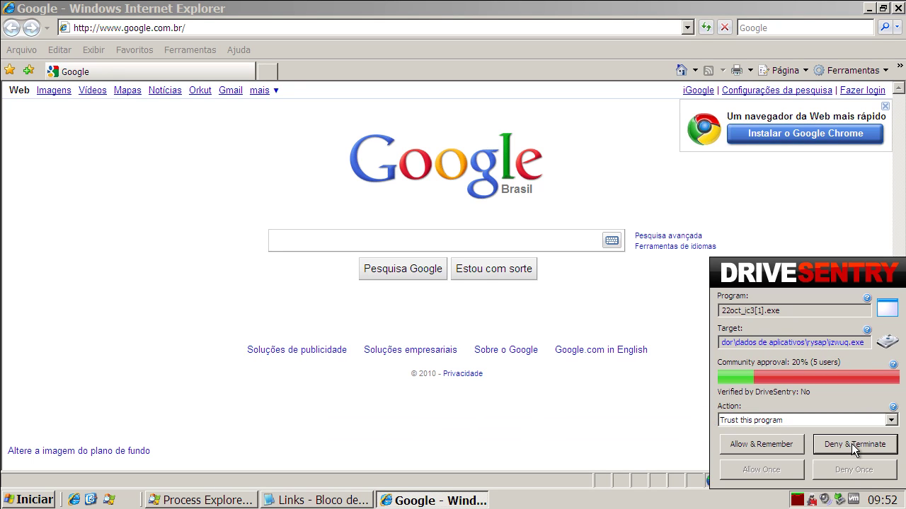
- Switch to the Links text file in Notepad and copy the malware link act365.com/cricket/archive/setup.exe
{"action": "left_click", "coordinate": [324, 498]}
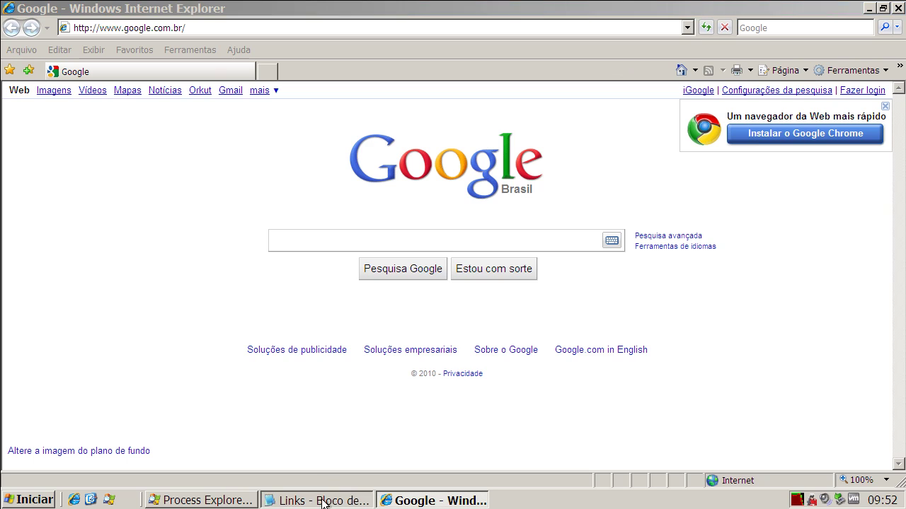
{"action": "double_click", "coordinate": [152, 191]}
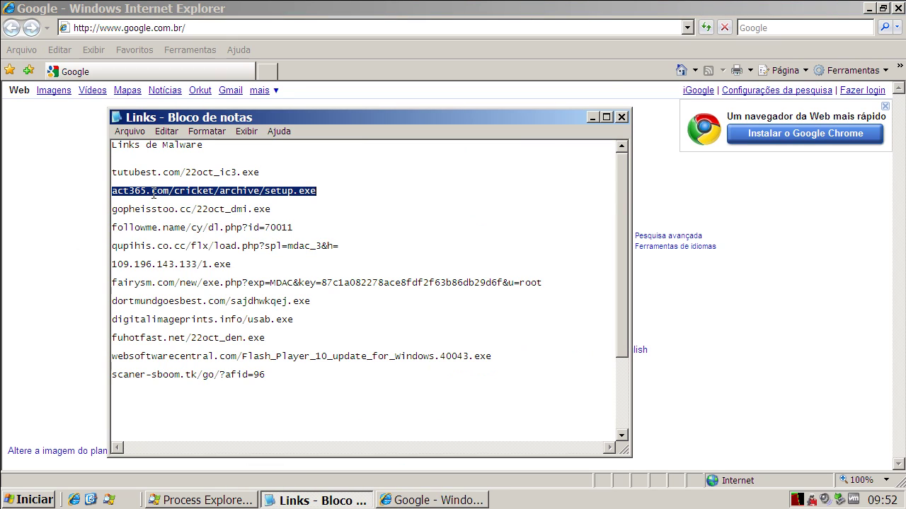
{"action": "right_click", "coordinate": [155, 195]}
{"action": "left_click", "coordinate": [176, 236]}
- Switch to Internet Explorer, open the copied act365.com link, and download and run setup.exe despite the unknown publisher
{"action": "left_click", "coordinate": [170, 30]}
{"action": "key", "text": "ctrl+v"}
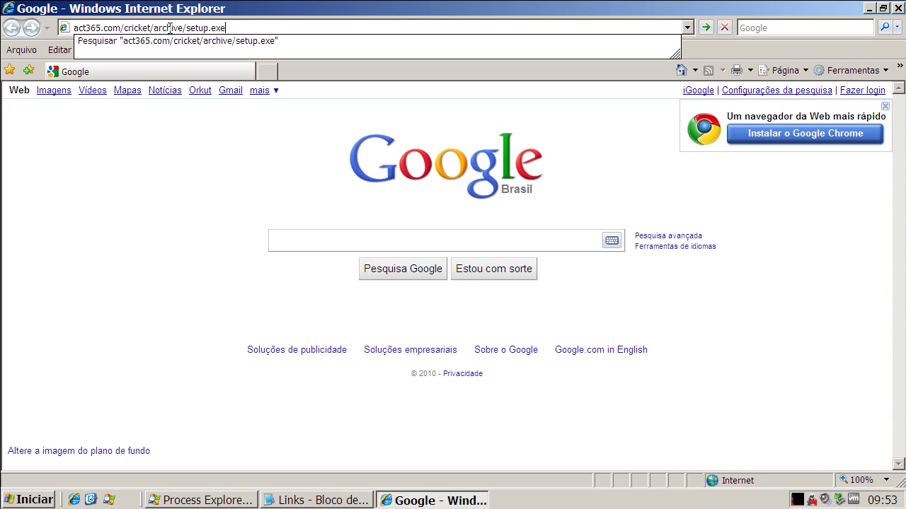
{"action": "key", "text": "Return"}
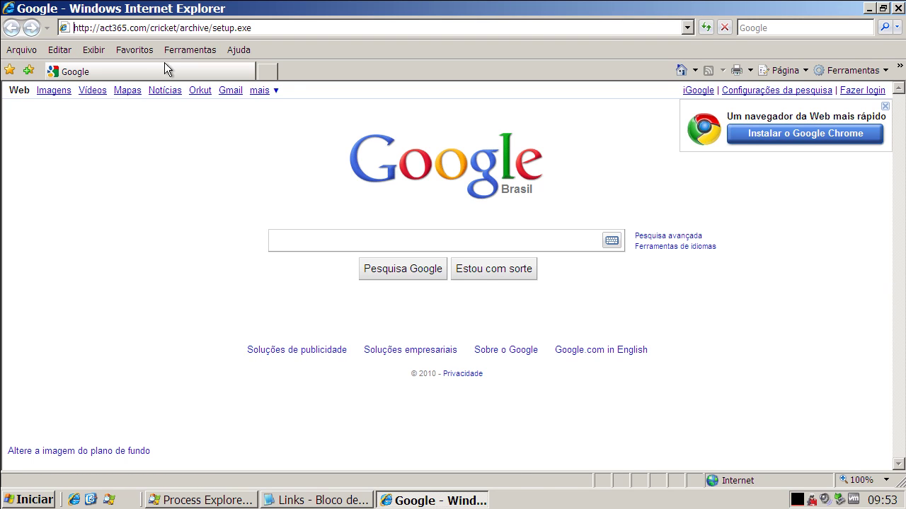
{"action": "left_click", "coordinate": [433, 255]}
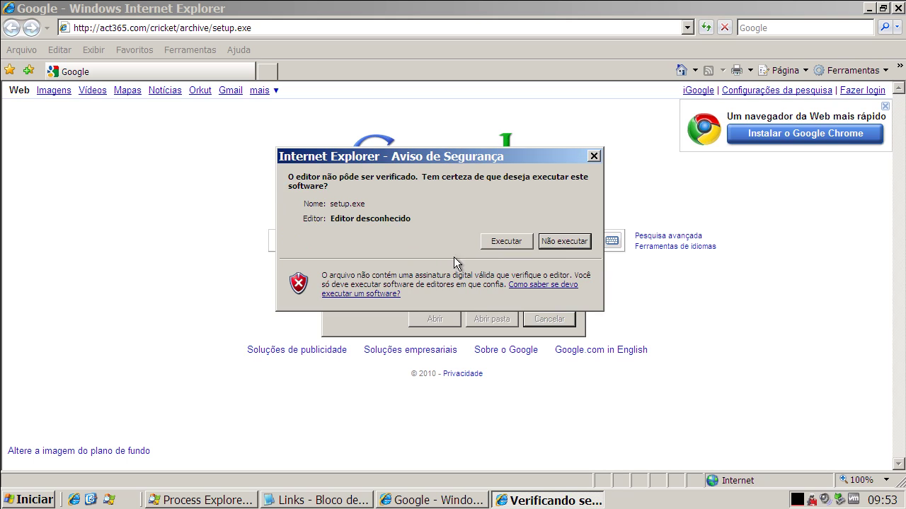
{"action": "left_click", "coordinate": [490, 241]}
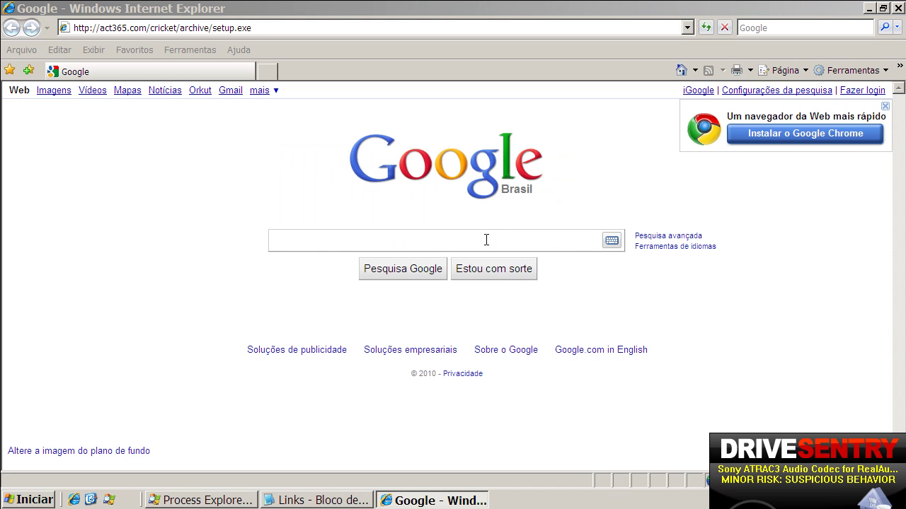
- Inspect the risk details and the target path of the Sony ATRAC3 Audio Codec alert, and deny and terminate the program
{"action": "mouse_move", "coordinate": [814, 308]}
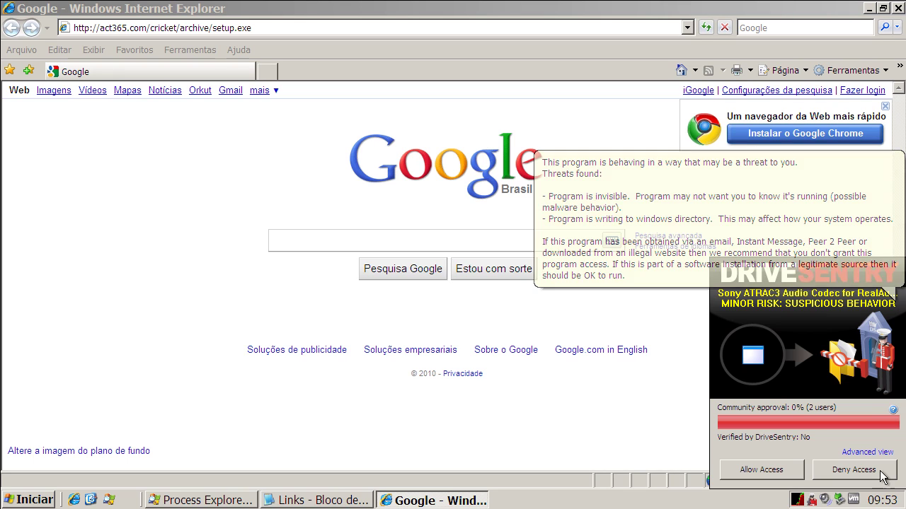
{"action": "left_click", "coordinate": [867, 452]}
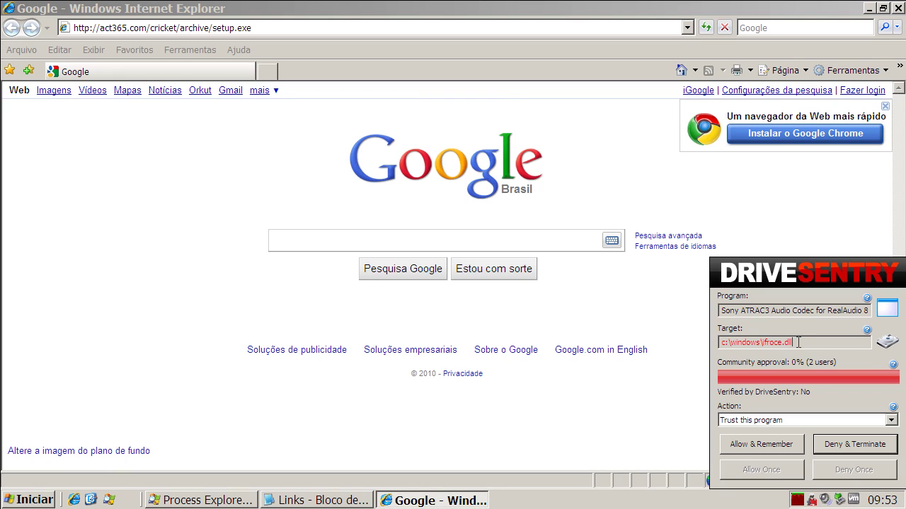
{"action": "left_click_drag", "start_coordinate": [799, 342], "coordinate": [764, 343]}
{"action": "left_click_drag", "start_coordinate": [795, 342], "coordinate": [791, 344]}
{"action": "left_click", "coordinate": [854, 445]}
- Switch to the Links text file in Notepad and copy the malware link gopheisstoo.cc/22oct_dmi.exe
{"action": "left_click", "coordinate": [325, 500]}
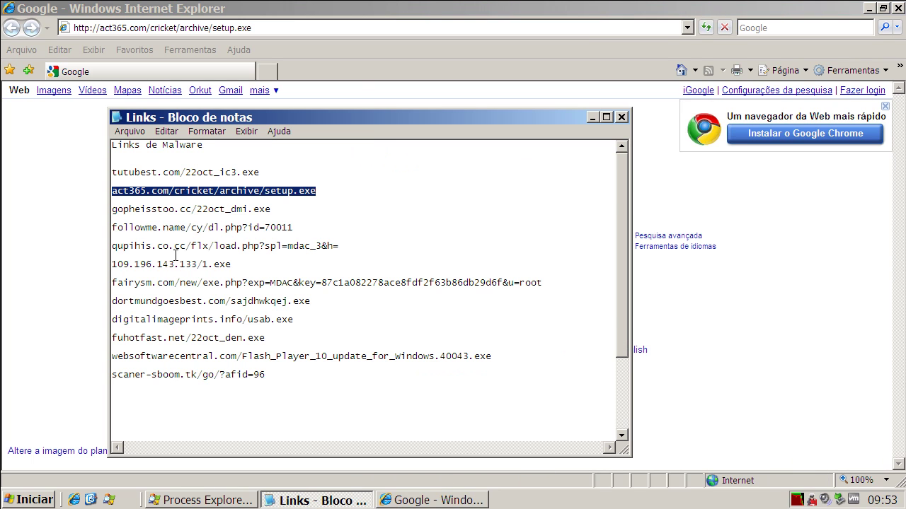
{"action": "double_click", "coordinate": [177, 209]}
{"action": "right_click", "coordinate": [182, 209]}
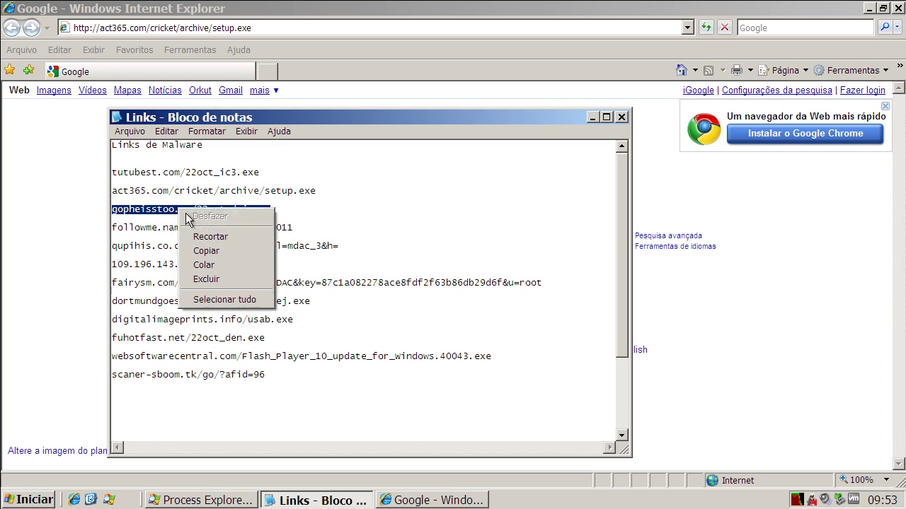
{"action": "left_click", "coordinate": [206, 250]}
- Switch to Internet Explorer, open the copied gopheisstoo.cc link, and download and run 22oct_dmi.exe
{"action": "left_click", "coordinate": [148, 27]}
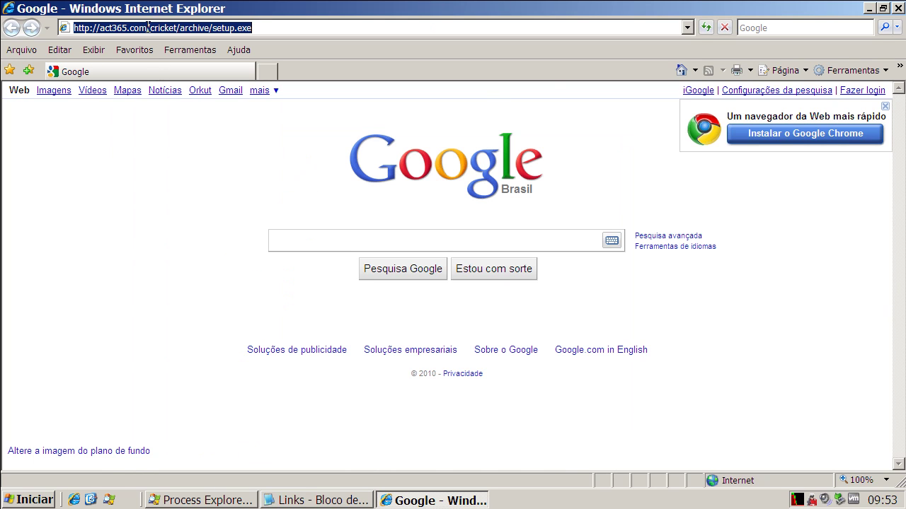
{"action": "key", "text": "ctrl+v"}
{"action": "key", "text": "Return"}
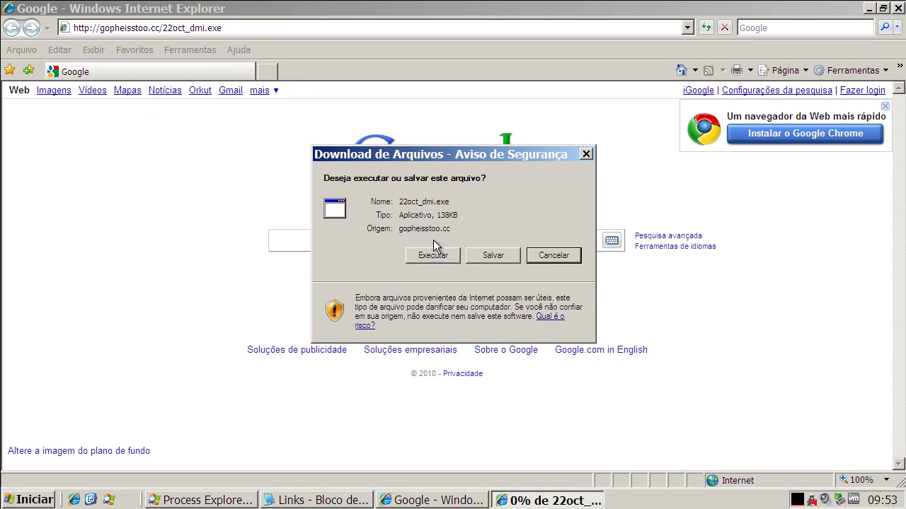
{"action": "left_click", "coordinate": [433, 255]}
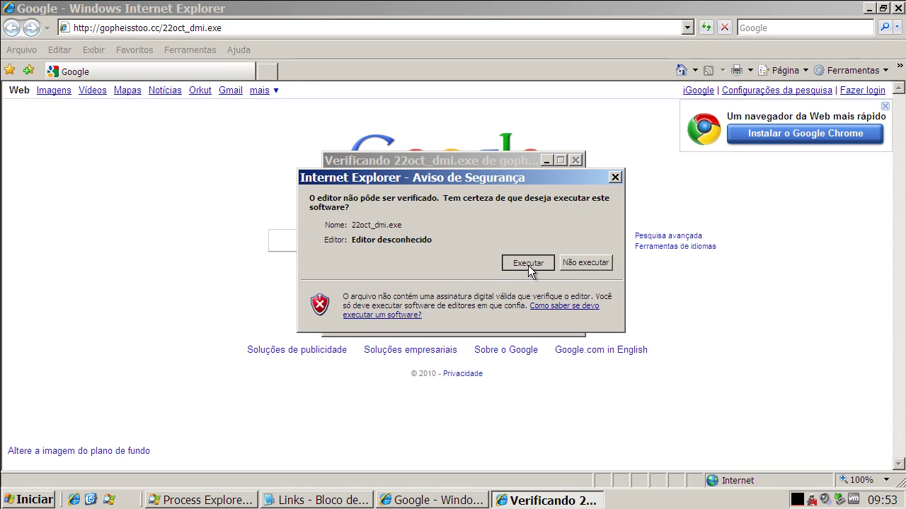
{"action": "left_click", "coordinate": [529, 265]}
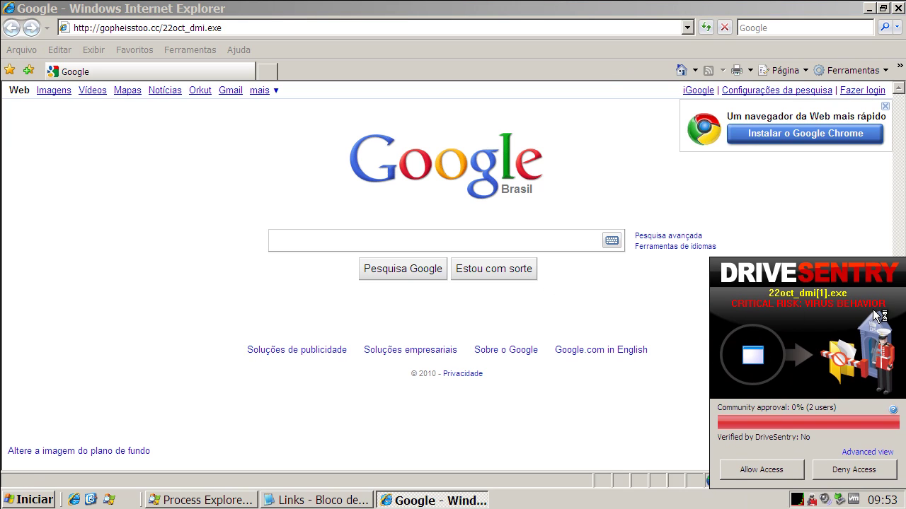
- Inspect the full target path in the advanced view of the 22oct_dmi[1].exe alert, and deny and terminate the program
{"action": "left_click", "coordinate": [863, 452]}
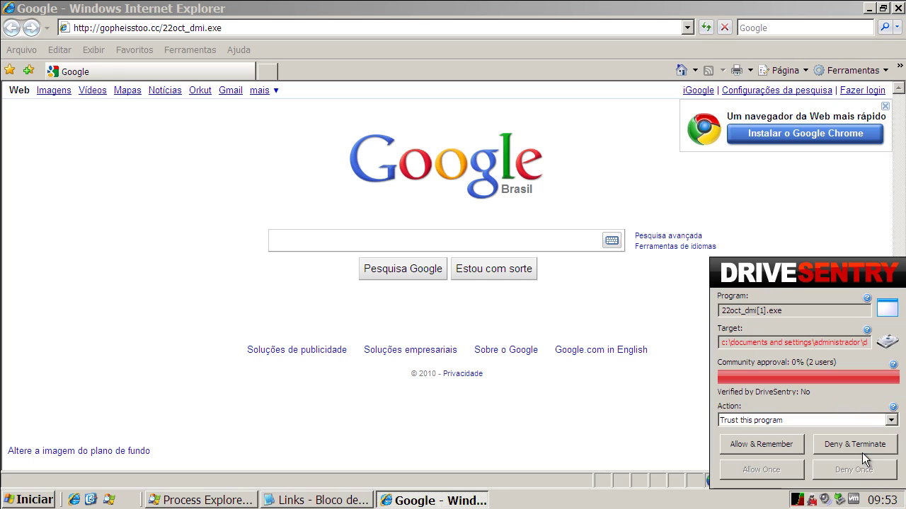
{"action": "left_click_drag", "start_coordinate": [792, 342], "coordinate": [872, 344]}
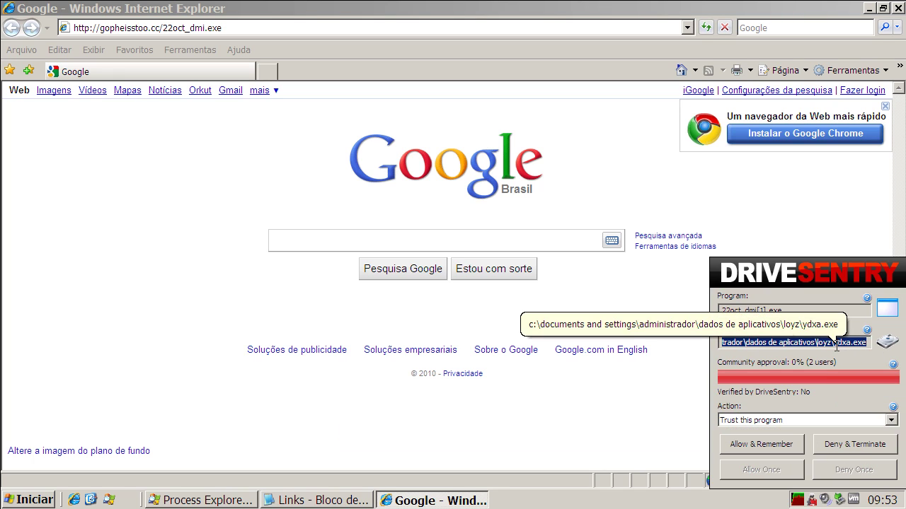
{"action": "left_click", "coordinate": [858, 448]}
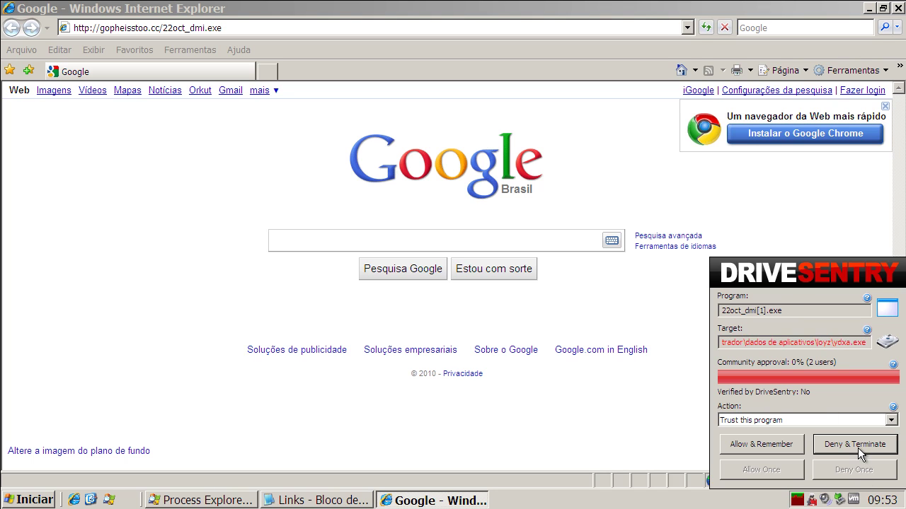
- Copy the link followme.name/cy/dl.php?id=70011 from the Links text file in Notepad and open it in Internet Explorer
{"action": "left_click", "coordinate": [319, 500]}
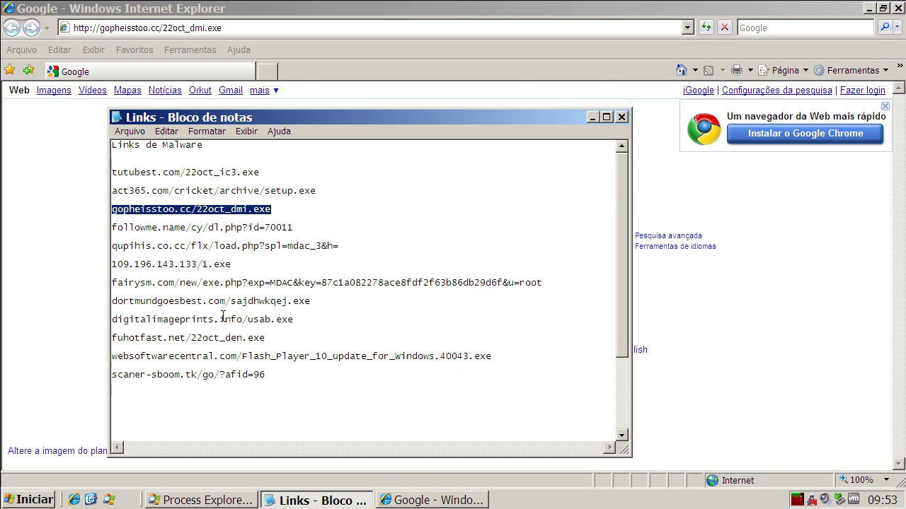
{"action": "double_click", "coordinate": [205, 228]}
{"action": "right_click", "coordinate": [204, 228]}
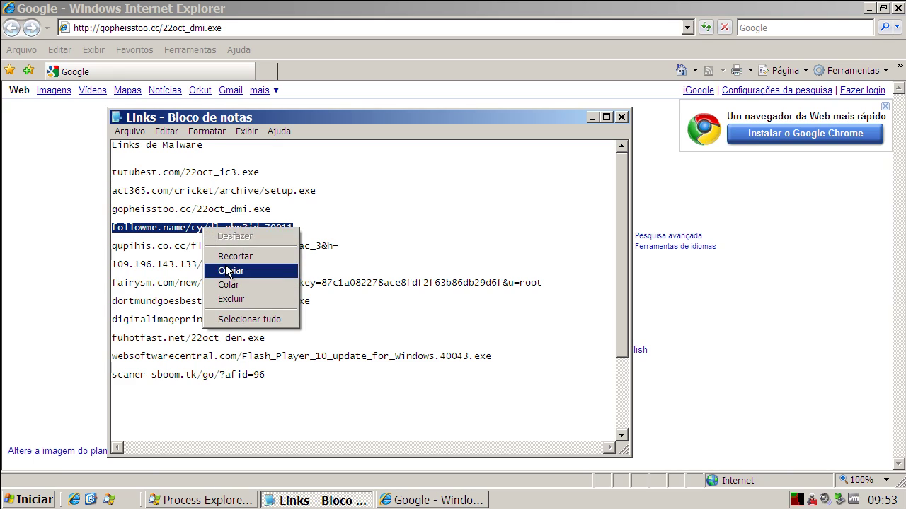
{"action": "left_click", "coordinate": [230, 270]}
{"action": "left_click", "coordinate": [205, 26]}
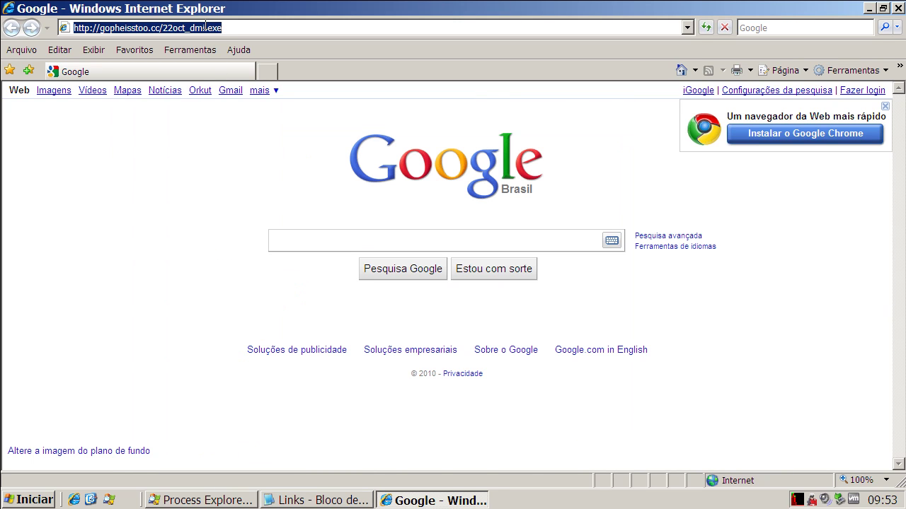
{"action": "key", "text": "ctrl+v"}
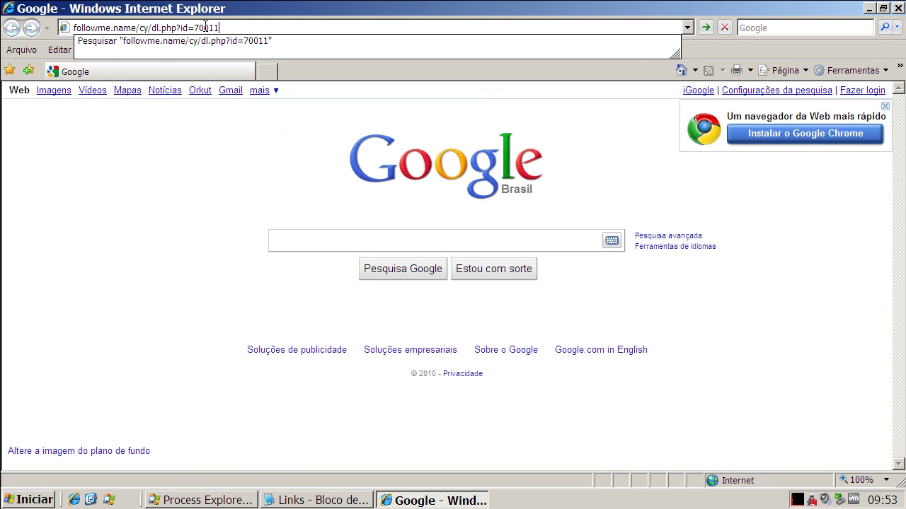
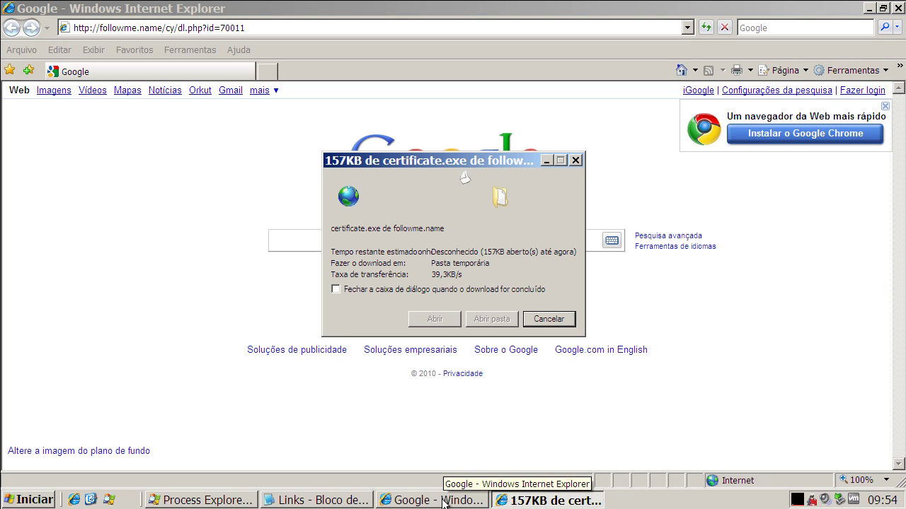
- Copy the link qupihis.co.cc/flx/load.php?spl=mdac_3&h= from the Links text file, minimize the file, and open the link in Internet Explorer
{"action": "left_click", "coordinate": [317, 500]}
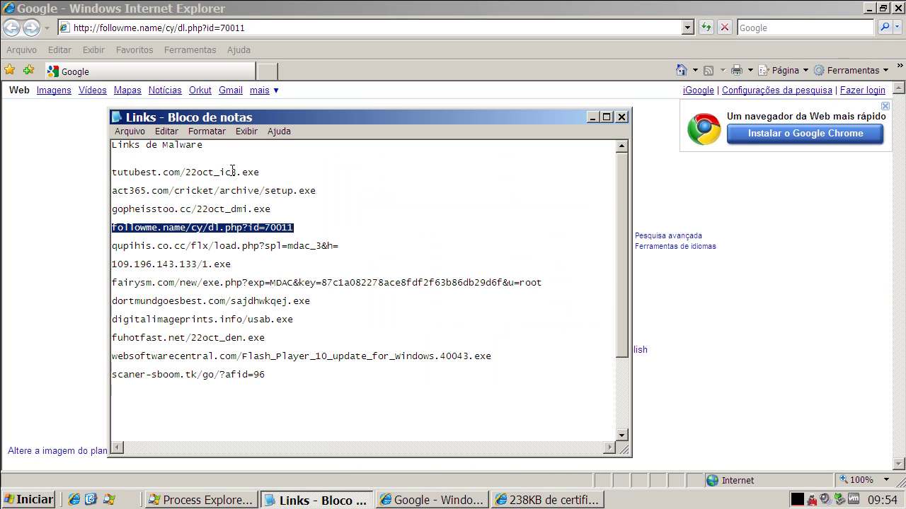
{"action": "triple_click", "coordinate": [202, 248]}
{"action": "right_click", "coordinate": [207, 248]}
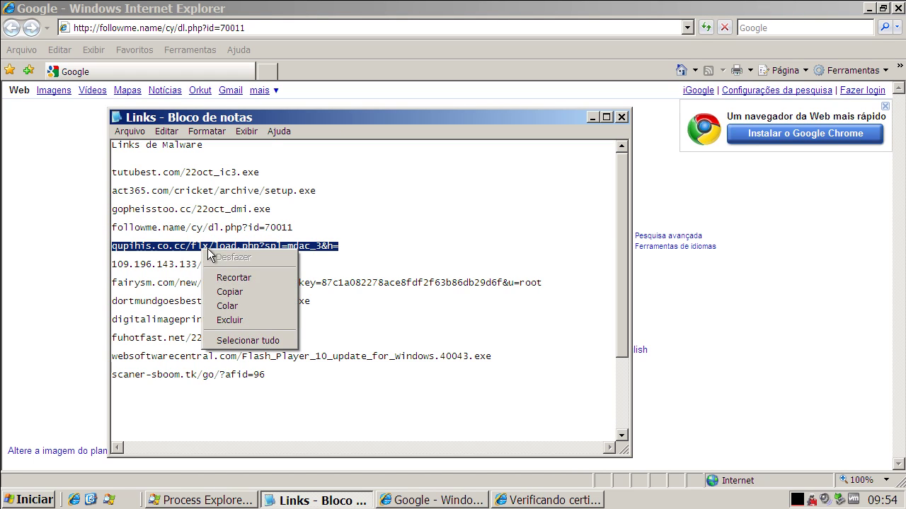
{"action": "left_click", "coordinate": [242, 291]}
{"action": "left_click", "coordinate": [592, 117]}
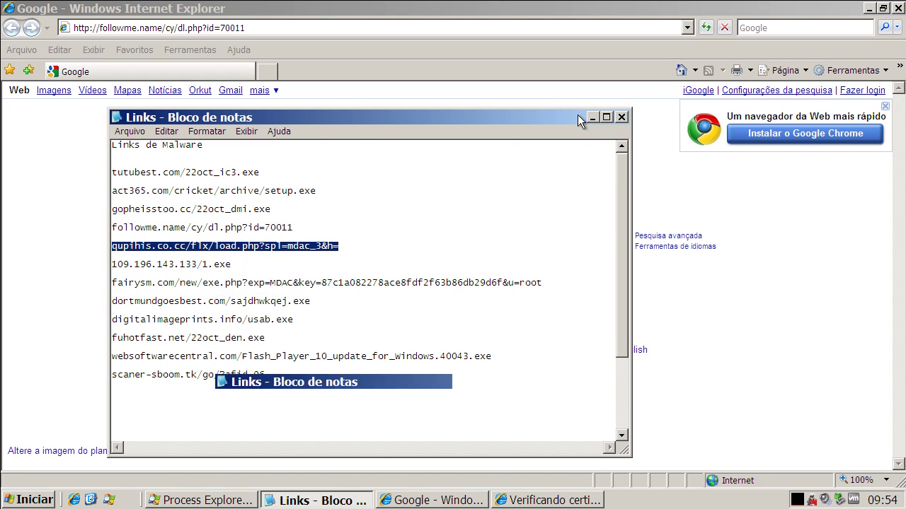
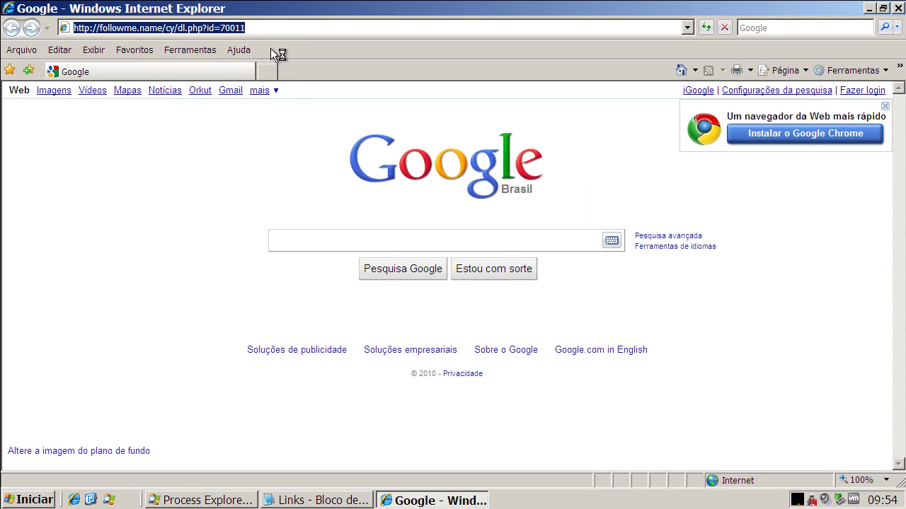
{"action": "left_click", "coordinate": [262, 26]}
{"action": "left_click_drag", "start_coordinate": [262, 27], "coordinate": [63, 28]}
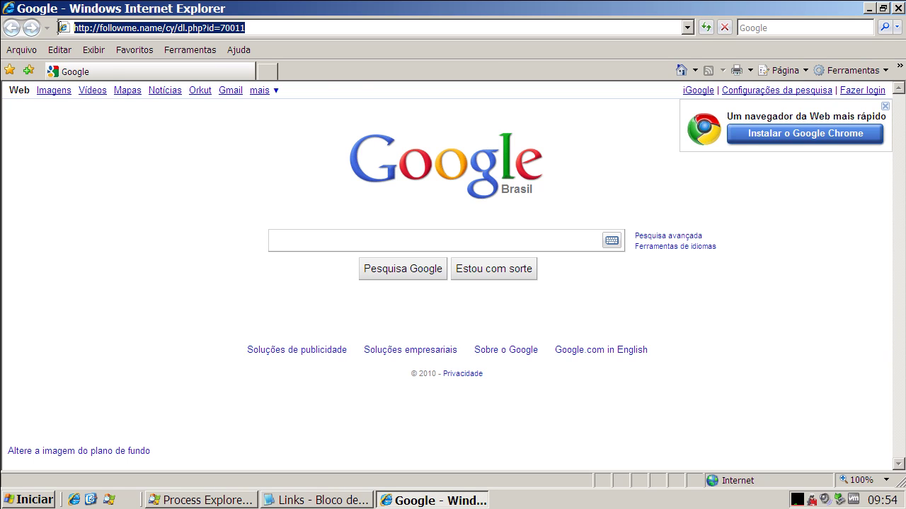
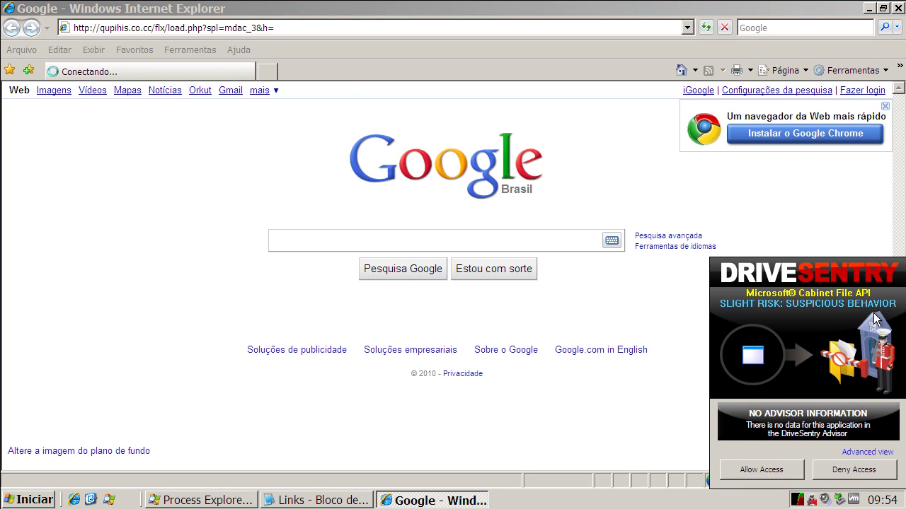
- Inspect the threat details and the targeted setting of the Microsoft Cabinet File API alert, and deny and terminate the program
{"action": "mouse_move", "coordinate": [802, 308]}
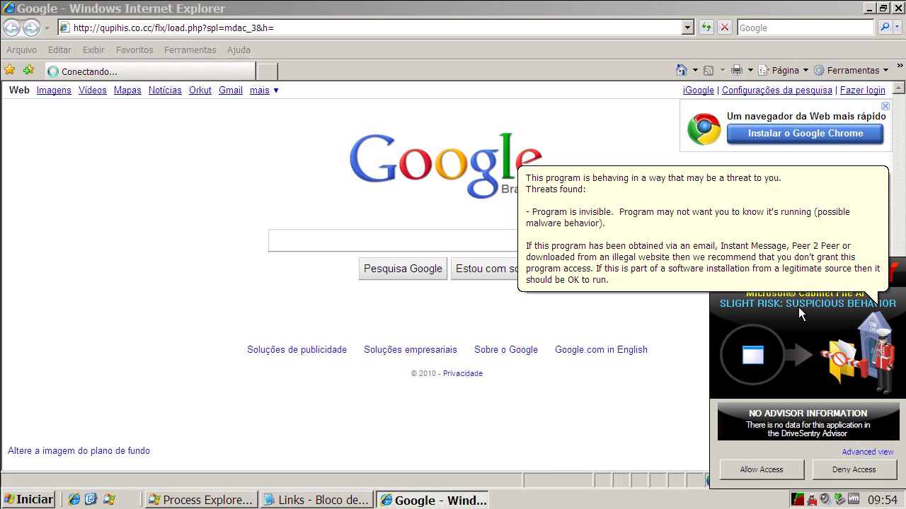
{"action": "left_click", "coordinate": [856, 453]}
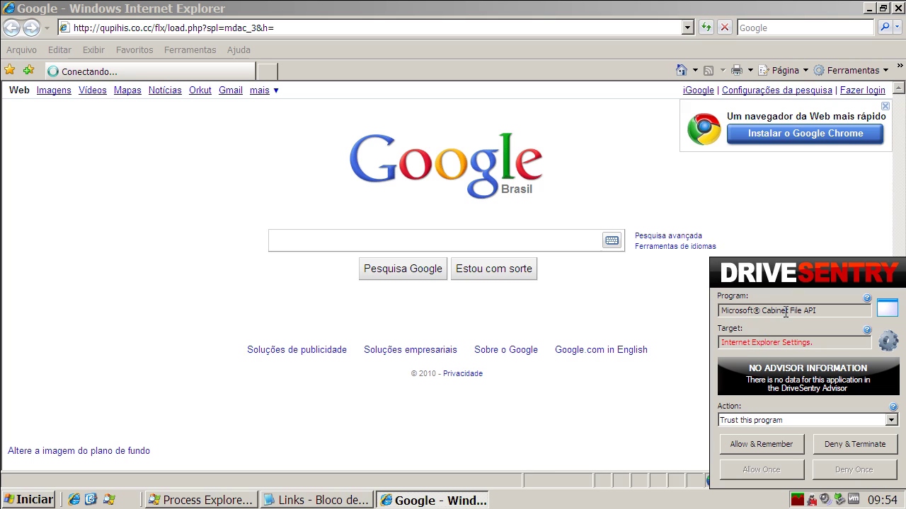
{"action": "mouse_move", "coordinate": [789, 347]}
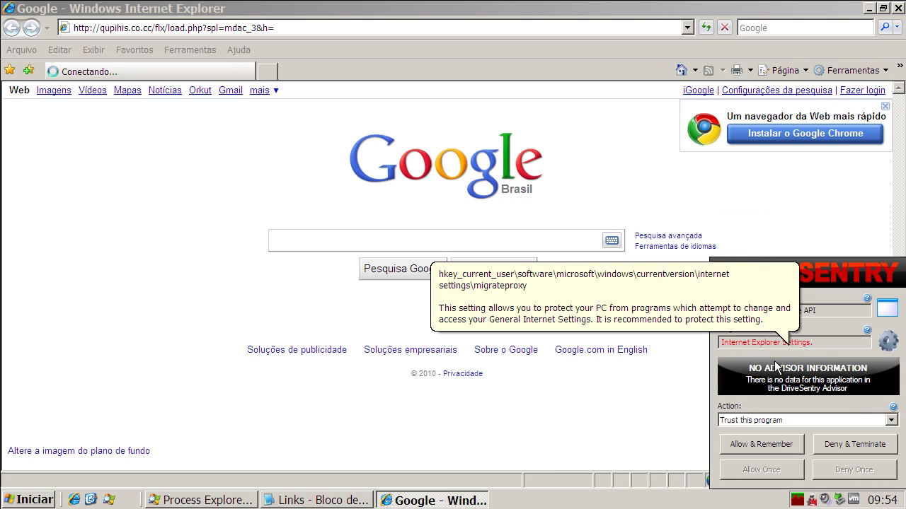
{"action": "left_click", "coordinate": [848, 443]}
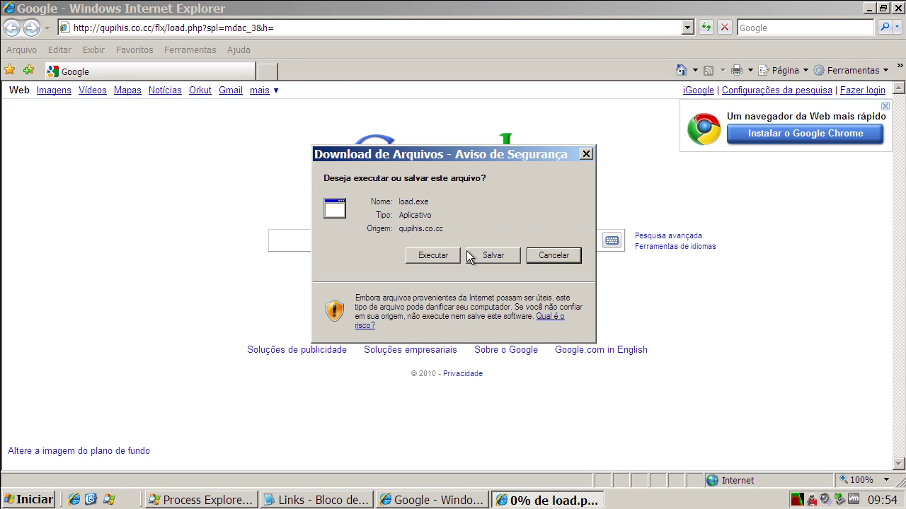
- Choose to run the load.exe download, and copy the link 109.196.143.133/1.exe from the Links text file in Notepad
{"action": "left_click", "coordinate": [433, 256]}
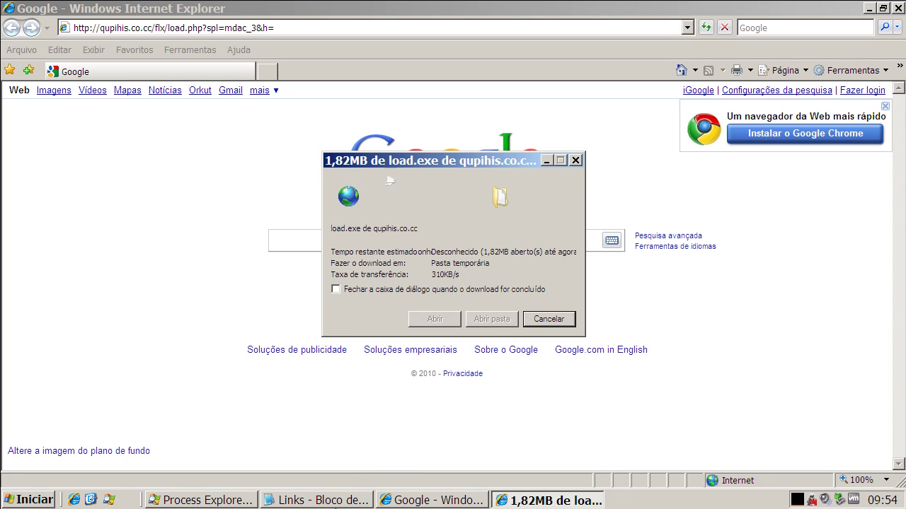
{"action": "left_click", "coordinate": [316, 500]}
{"action": "double_click", "coordinate": [229, 266]}
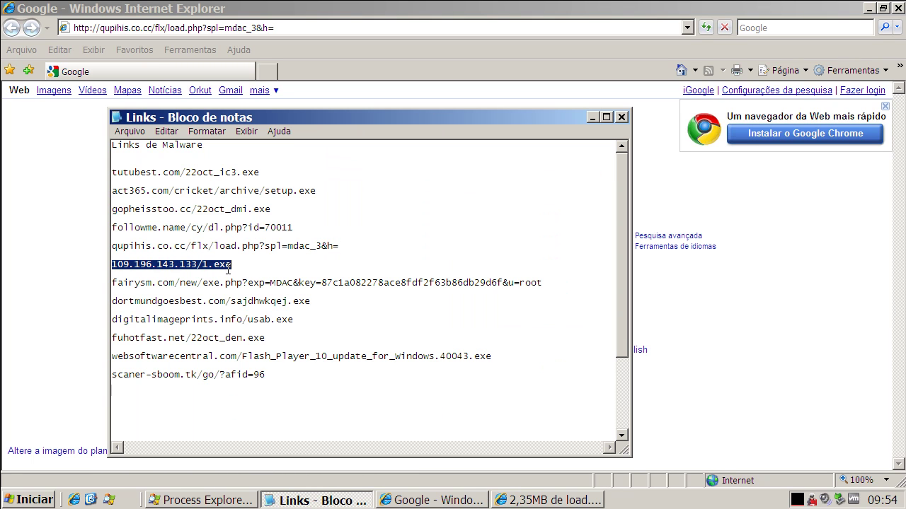
{"action": "right_click", "coordinate": [228, 267]}
{"action": "left_click", "coordinate": [251, 311]}
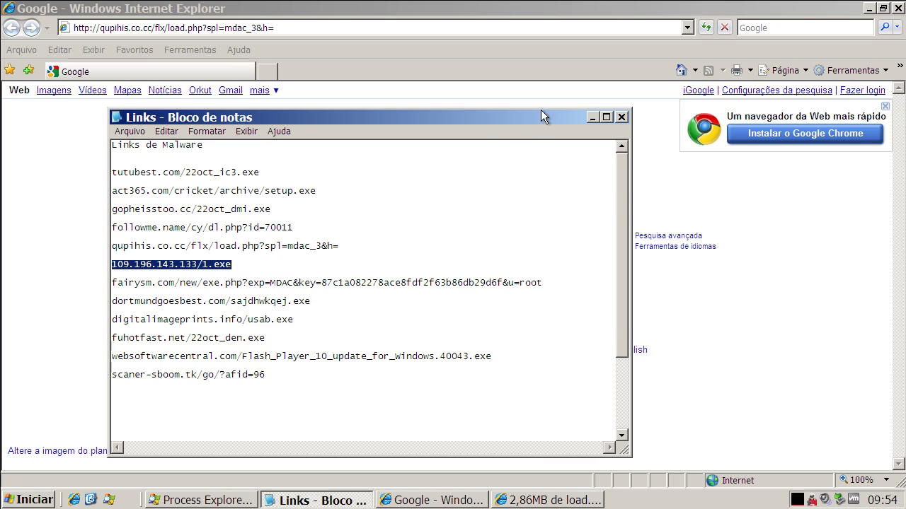
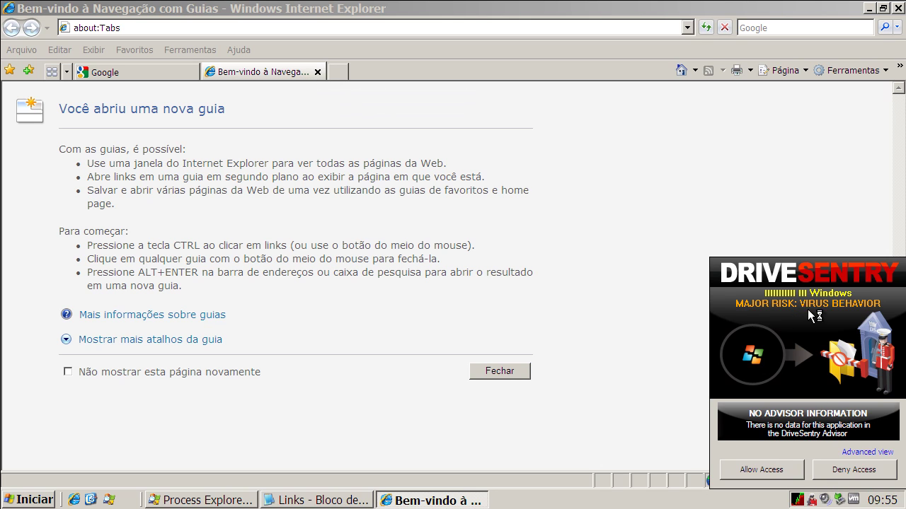
- Inspect the threat details and startup target of the Калькулятор для Windows alert, deny and terminate the program, and close the new browser tab
{"action": "mouse_move", "coordinate": [849, 308]}
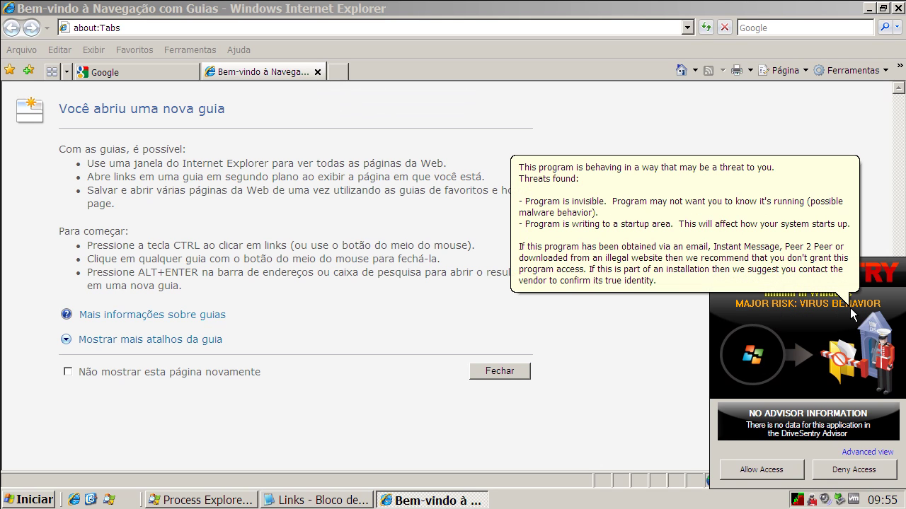
{"action": "left_click", "coordinate": [882, 452]}
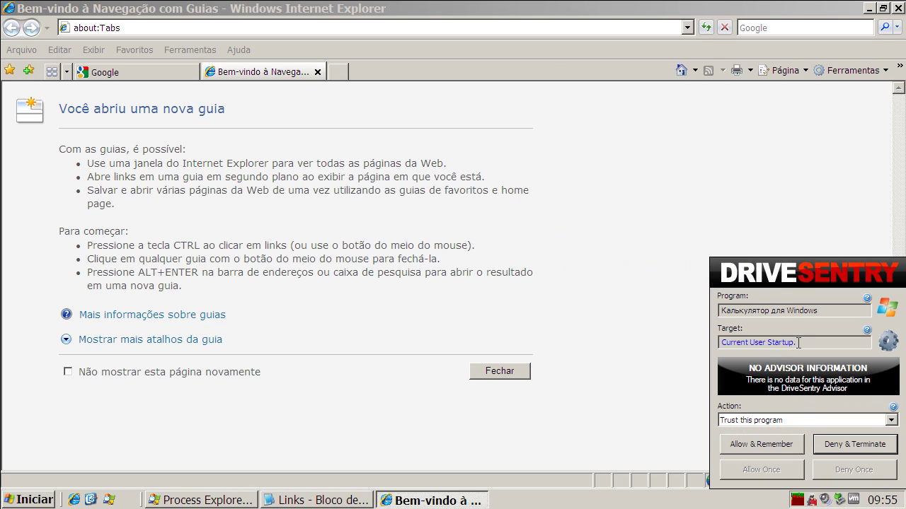
{"action": "left_click_drag", "start_coordinate": [798, 343], "coordinate": [732, 343]}
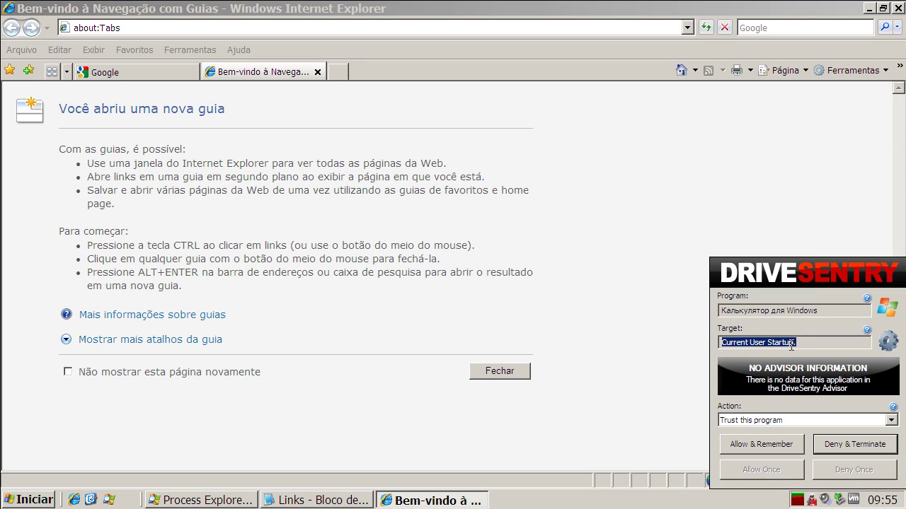
{"action": "left_click", "coordinate": [860, 445]}
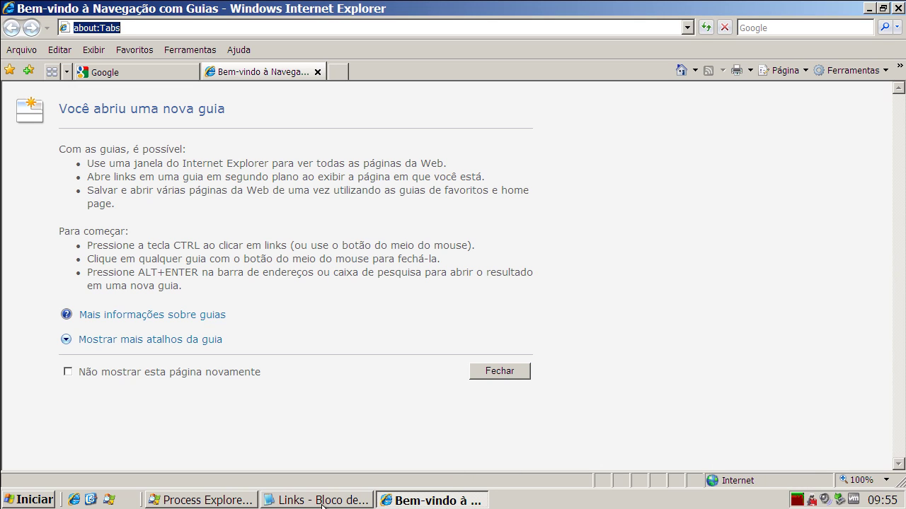
{"action": "left_click", "coordinate": [317, 72]}
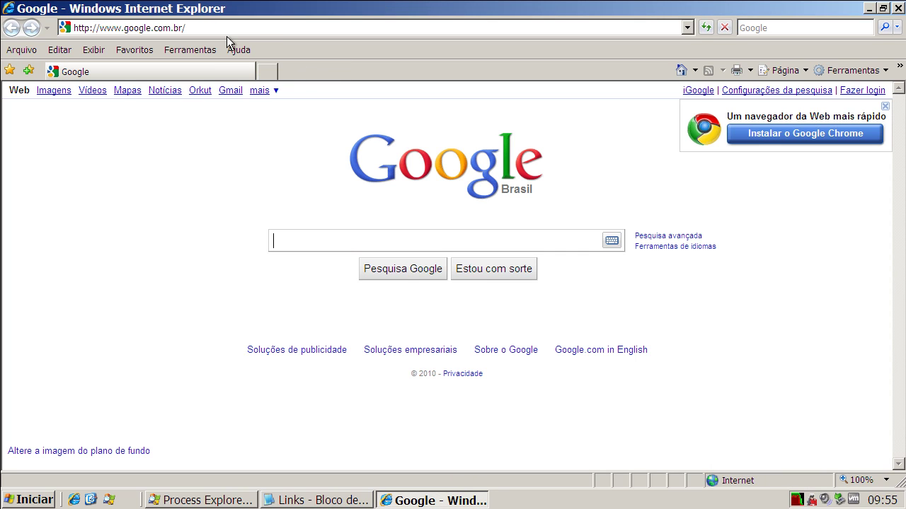
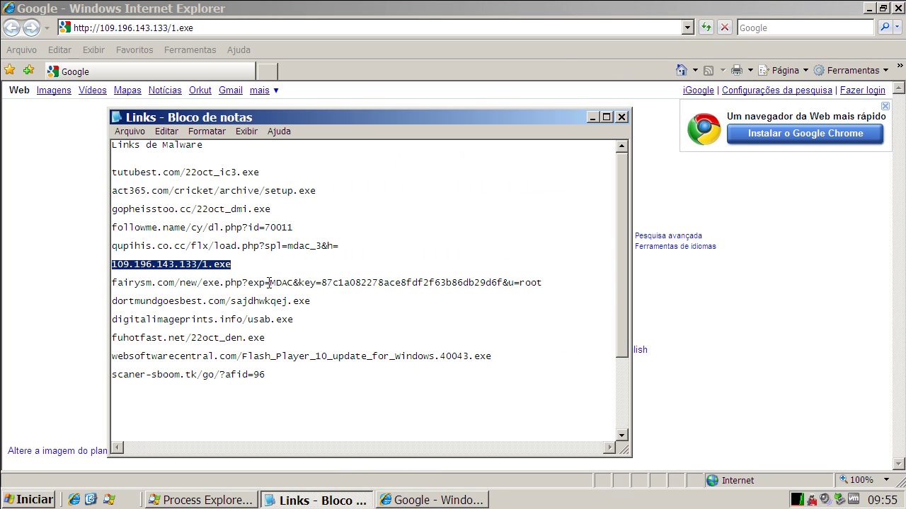
- Copy the fairysm.com/new/exe.php link from the Links text file in Notepad and minimize the file
{"action": "double_click", "coordinate": [269, 283]}
{"action": "right_click", "coordinate": [270, 284]}
{"action": "left_click", "coordinate": [298, 329]}
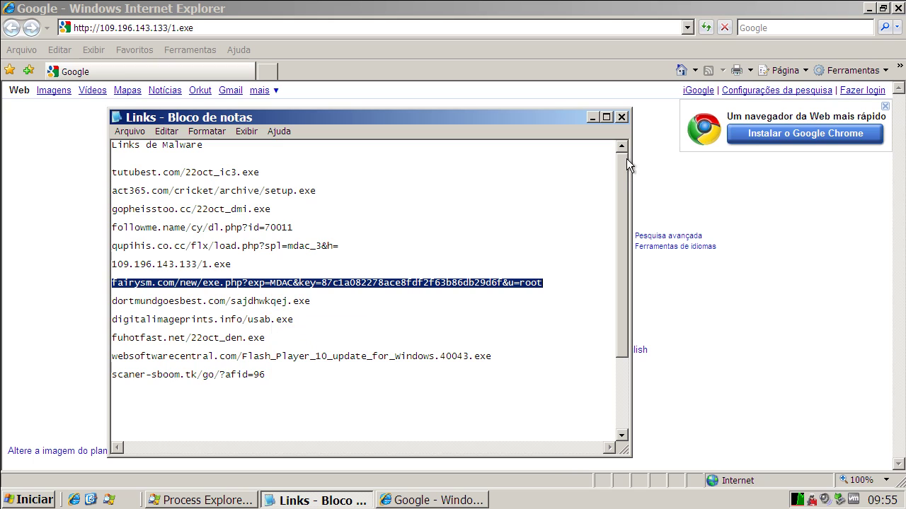
{"action": "left_click", "coordinate": [592, 116]}
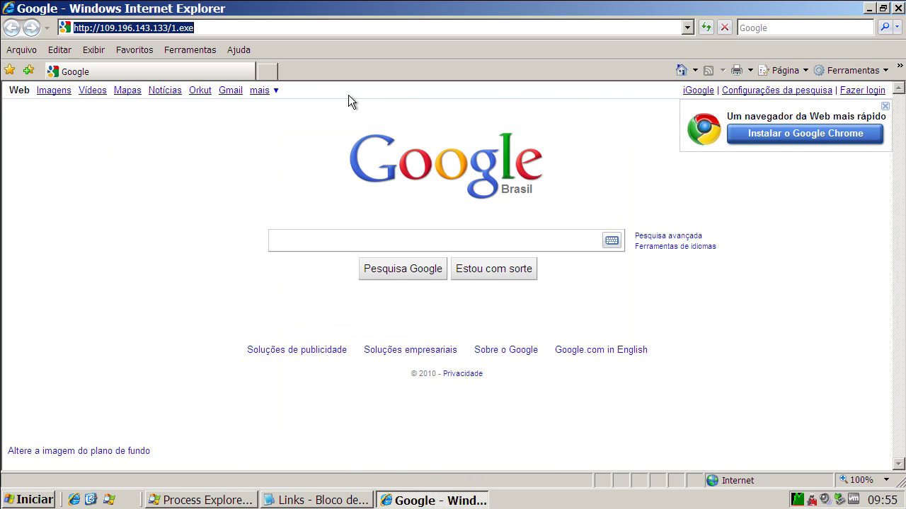
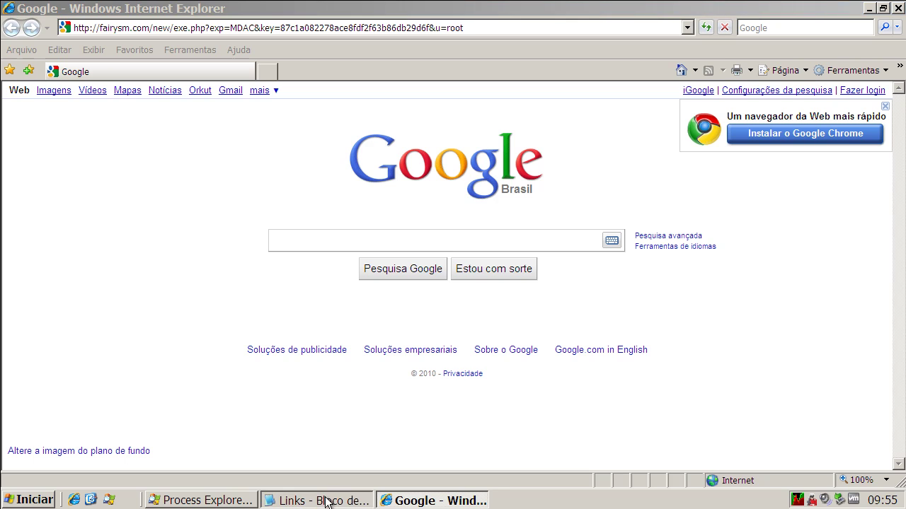
- Copy the link dortmundgoesbest.com/sajdhwkqej.exe from the Links text file in Notepad
{"action": "double_click", "coordinate": [283, 300]}
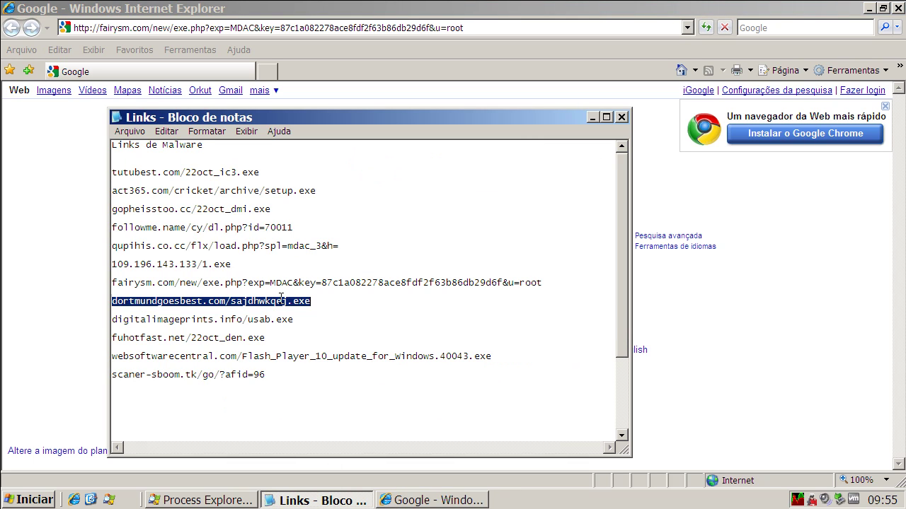
{"action": "right_click", "coordinate": [282, 301]}
{"action": "left_click", "coordinate": [305, 342]}
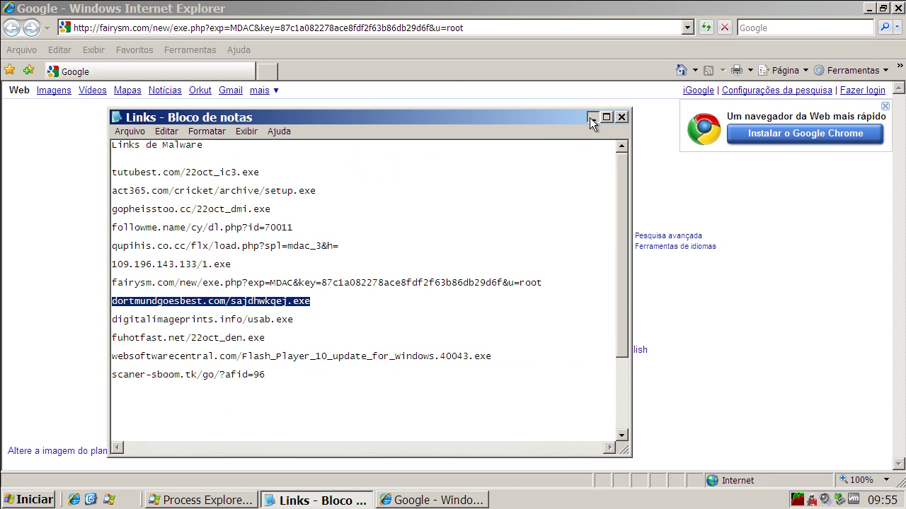
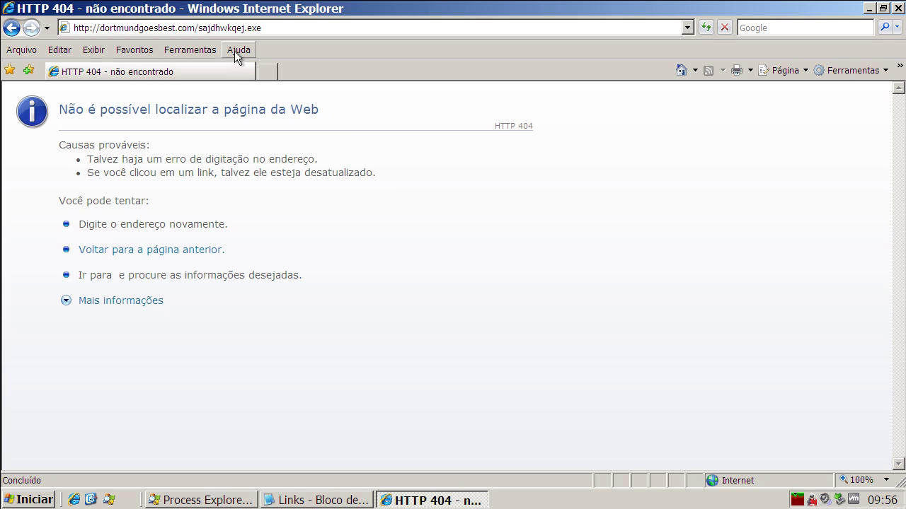
- Copy the link digitalimageprints.info/usab.exe from the Links text file, open it in Internet Explorer, and run the downloaded file
{"action": "left_click", "coordinate": [315, 500]}
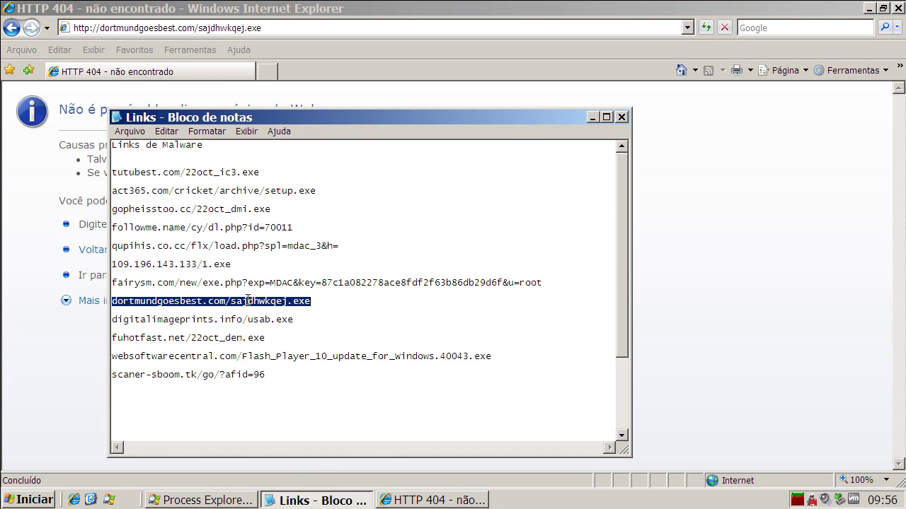
{"action": "double_click", "coordinate": [236, 322]}
{"action": "right_click", "coordinate": [235, 322]}
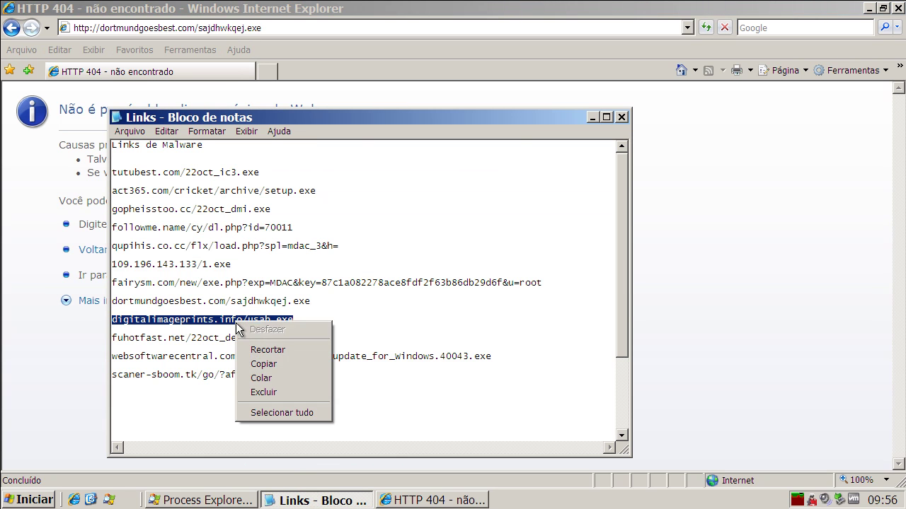
{"action": "left_click", "coordinate": [262, 365]}
{"action": "left_click", "coordinate": [246, 30]}
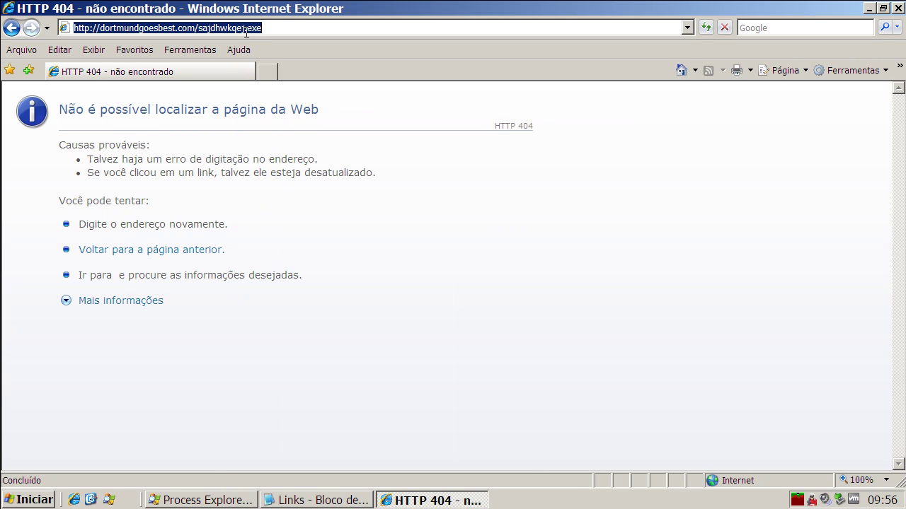
{"action": "key", "text": "ctrl+v"}
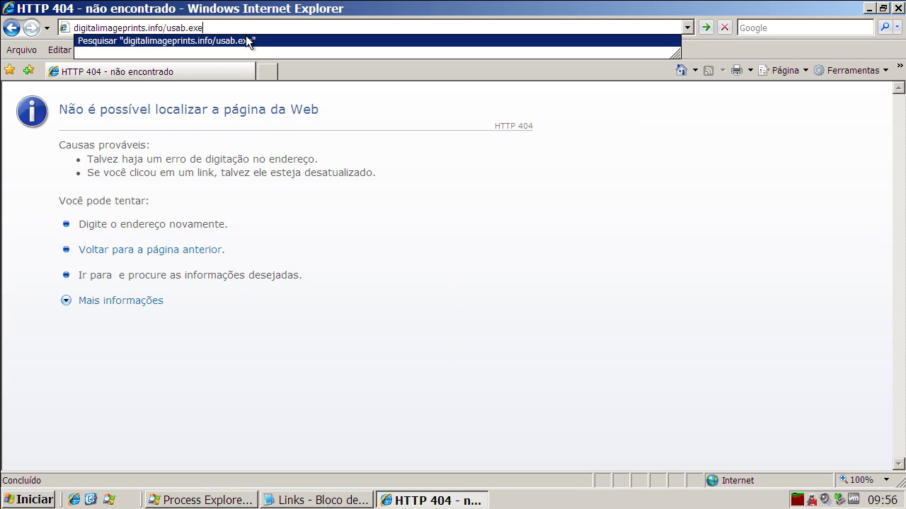
{"action": "key", "text": "Return"}
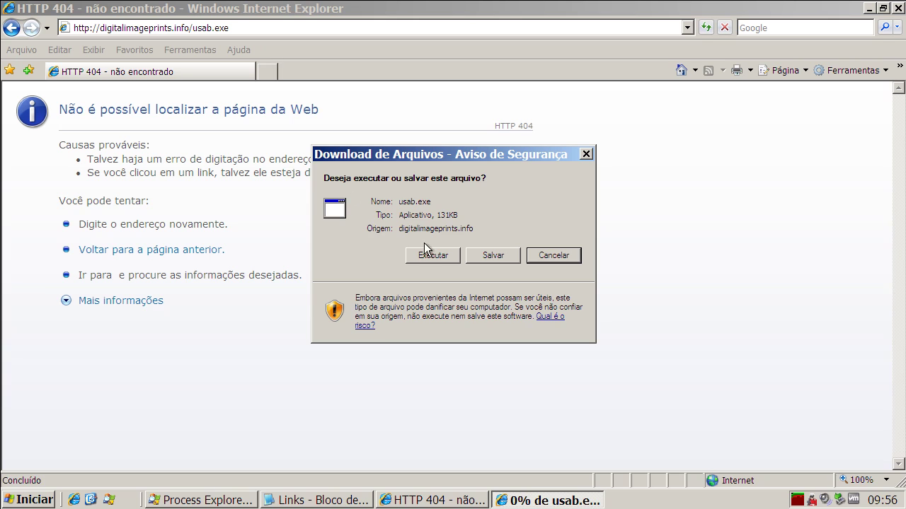
{"action": "left_click", "coordinate": [426, 252]}
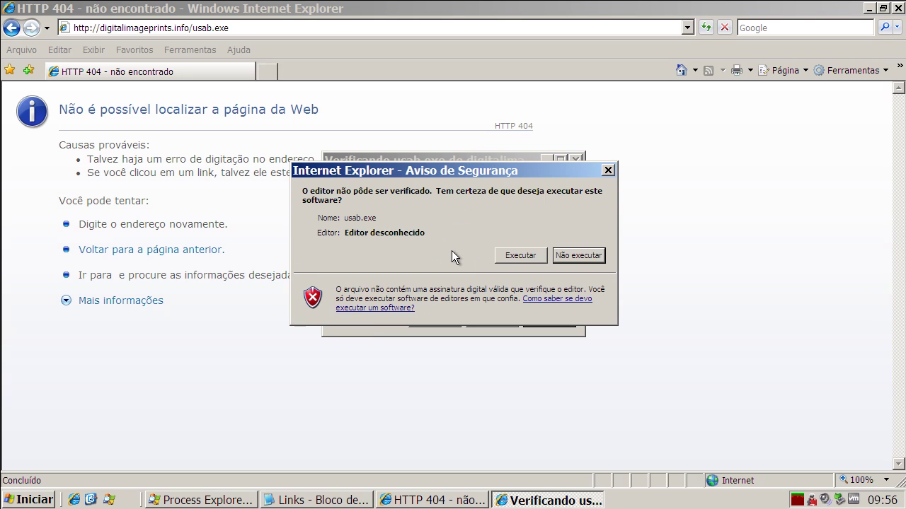
{"action": "left_click", "coordinate": [496, 255]}
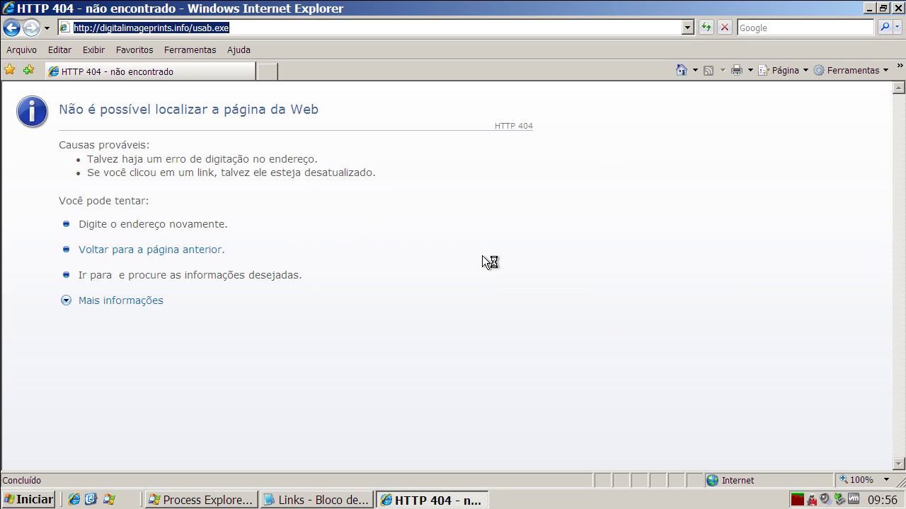
- Copy the link fuhotfast.net/22oct_den.exe from the Links text file in Notepad and open it in Internet Explorer
{"action": "left_click", "coordinate": [316, 500]}
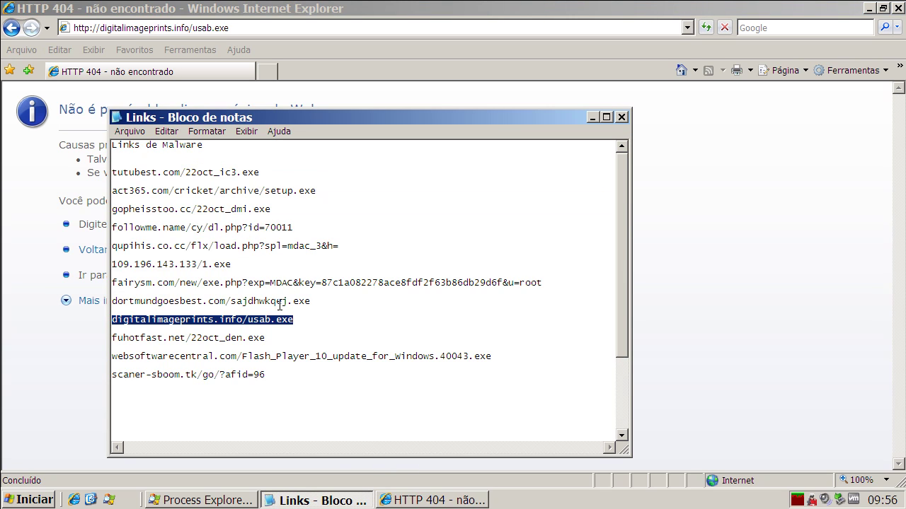
{"action": "double_click", "coordinate": [253, 335]}
{"action": "right_click", "coordinate": [253, 336]}
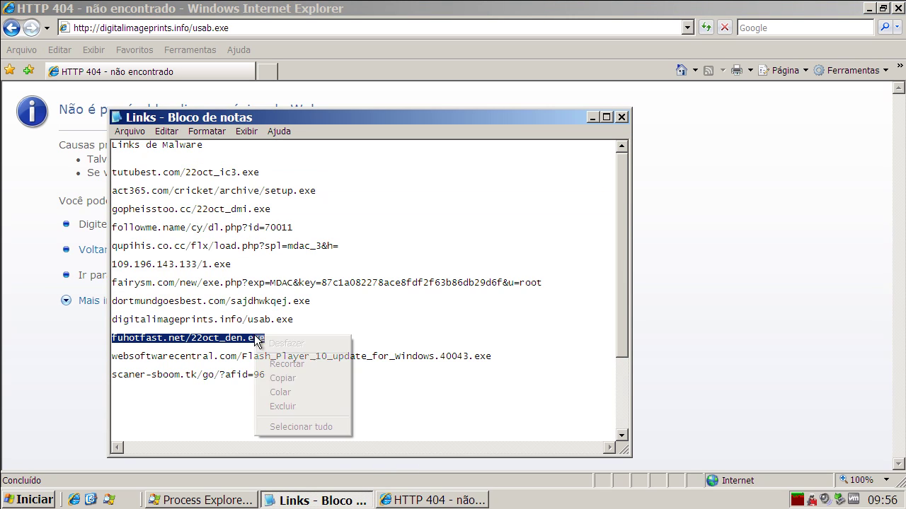
{"action": "left_click", "coordinate": [283, 377]}
{"action": "left_click", "coordinate": [176, 28]}
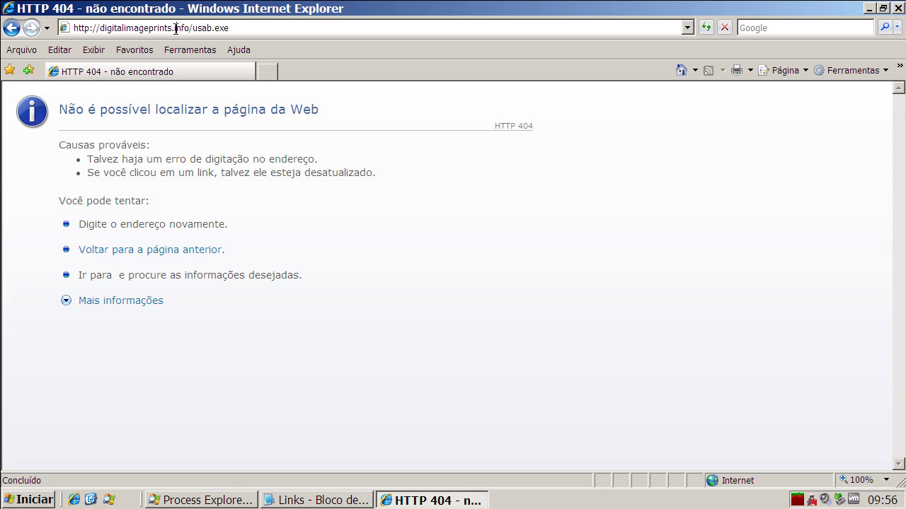
{"action": "left_click", "coordinate": [232, 27]}
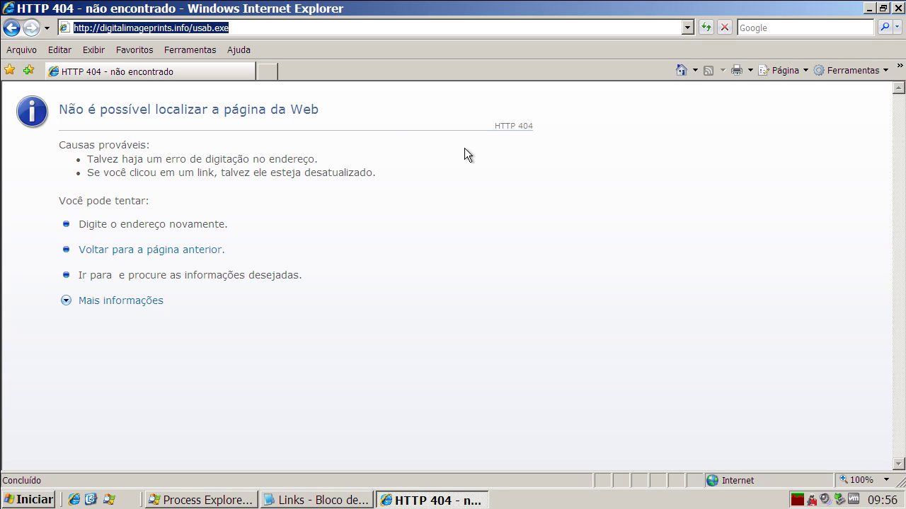
{"action": "key", "text": "ctrl+v"}
{"action": "key", "text": "Return"}
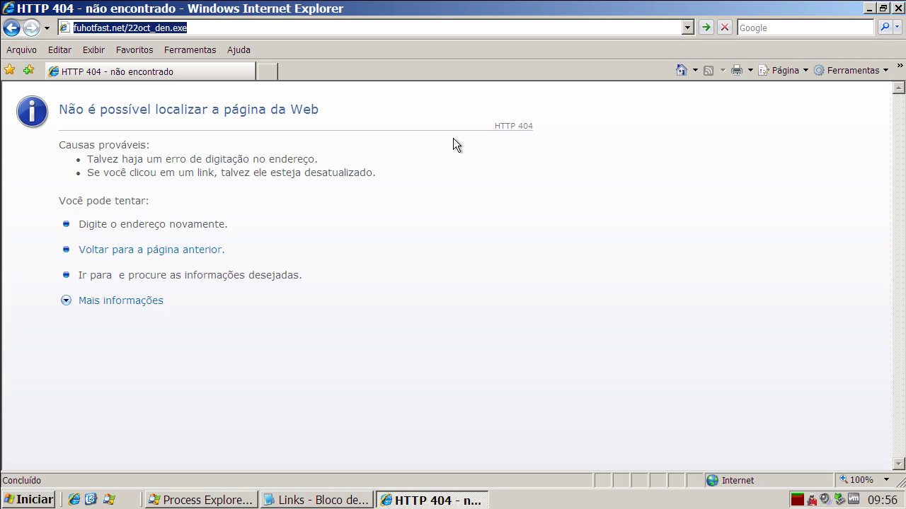
{"action": "key", "text": "Return"}
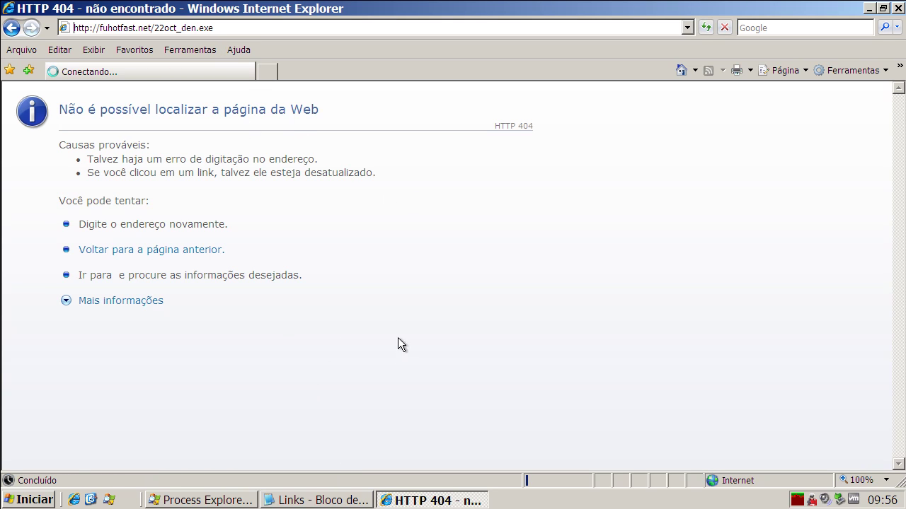
- Copy the link websoftwarecentral.com/Flash_Player_10_update_for_Windows.40043.exe from the Links text file, and choose to run the 22oct_den.exe download
{"action": "left_click", "coordinate": [351, 501]}
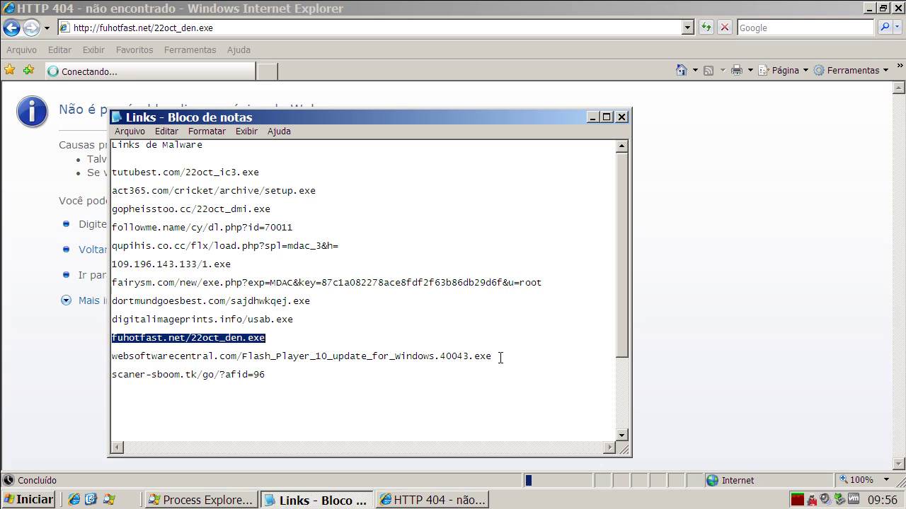
{"action": "left_click_drag", "start_coordinate": [501, 357], "coordinate": [102, 354]}
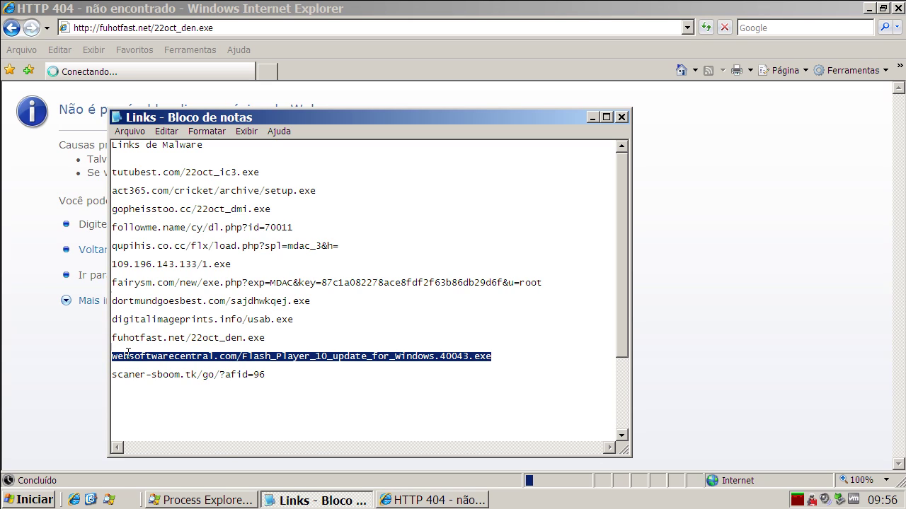
{"action": "right_click", "coordinate": [129, 356]}
{"action": "left_click", "coordinate": [166, 397]}
{"action": "left_click", "coordinate": [591, 119]}
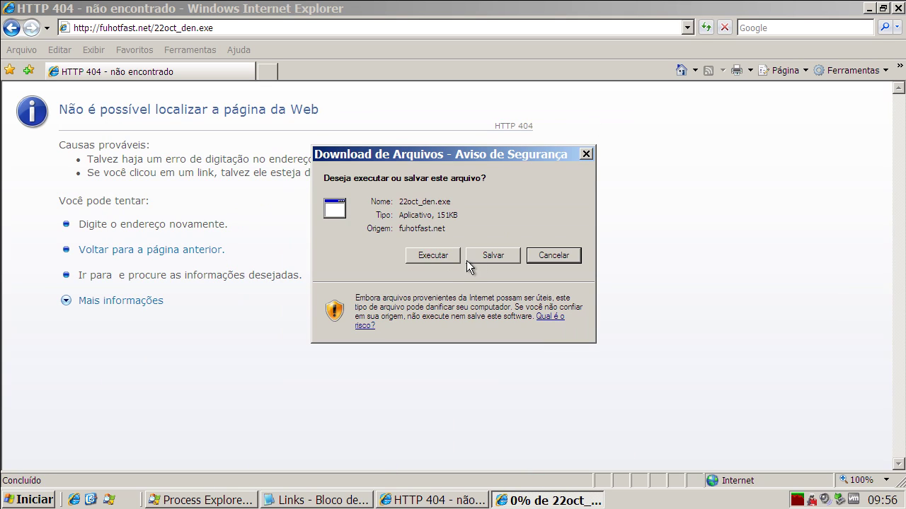
{"action": "left_click", "coordinate": [433, 255]}
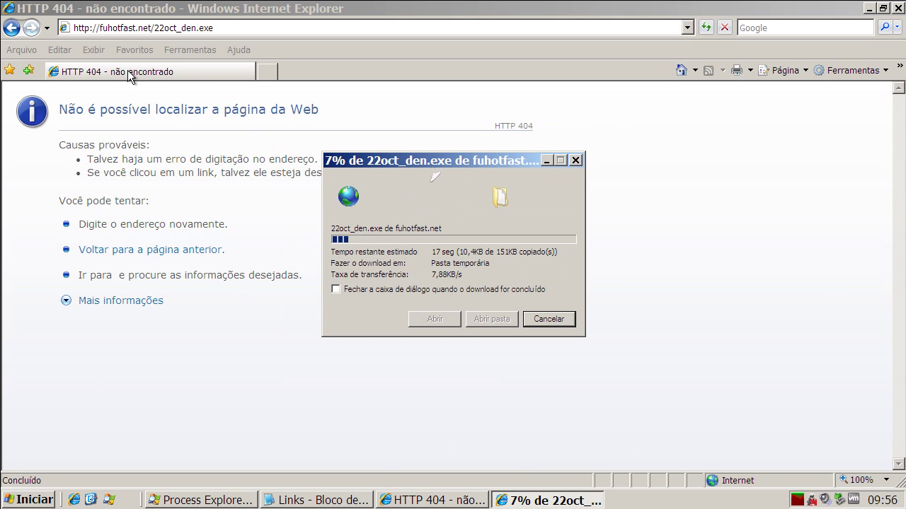
- Open the copied websoftwarecentral.com link in Internet Explorer and run the downloaded Flash_Player_10_update_for_Windows.40043.exe
{"action": "left_click", "coordinate": [163, 27]}
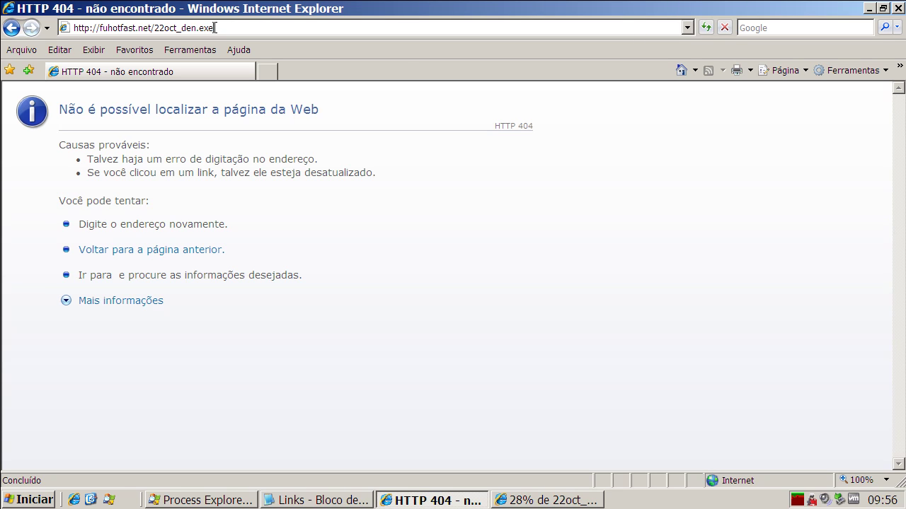
{"action": "left_click", "coordinate": [215, 27]}
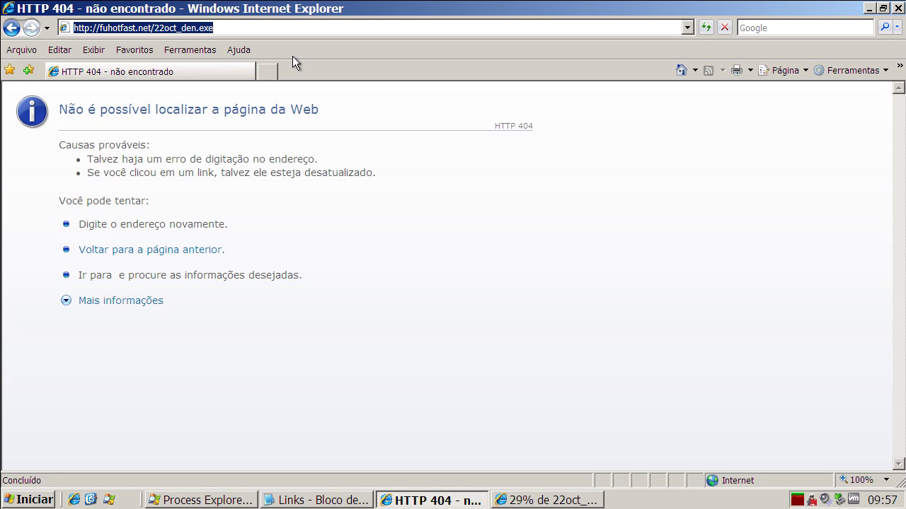
{"action": "key", "text": "ctrl+v"}
{"action": "key", "text": "Return"}
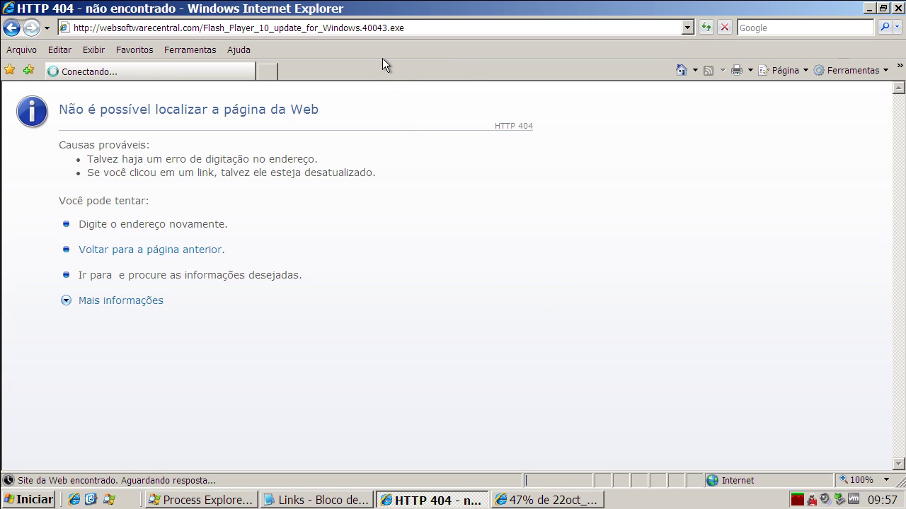
{"action": "left_click", "coordinate": [420, 253]}
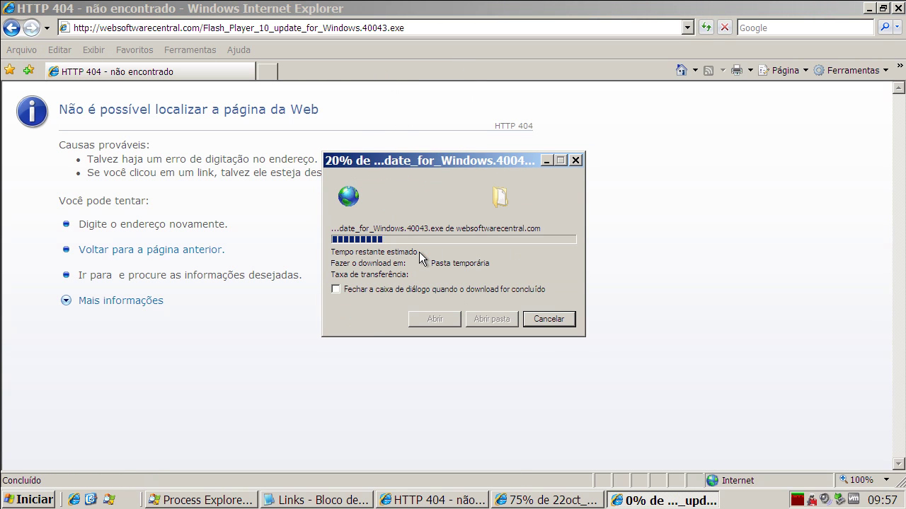
{"action": "left_click", "coordinate": [488, 234]}
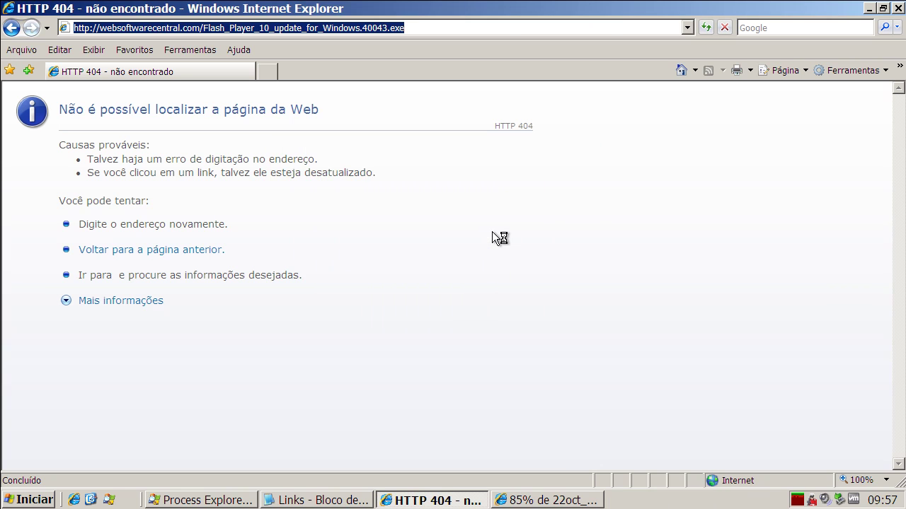
- Copy the link scaner-sboom.tk/go/?afid=96 from the Links text file and open it in Internet Explorer
{"action": "left_click", "coordinate": [507, 248]}
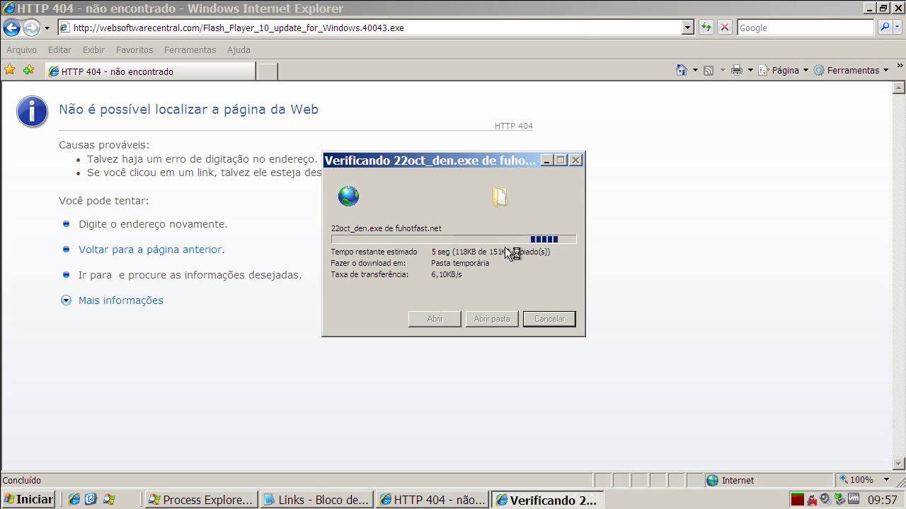
{"action": "left_click", "coordinate": [358, 505]}
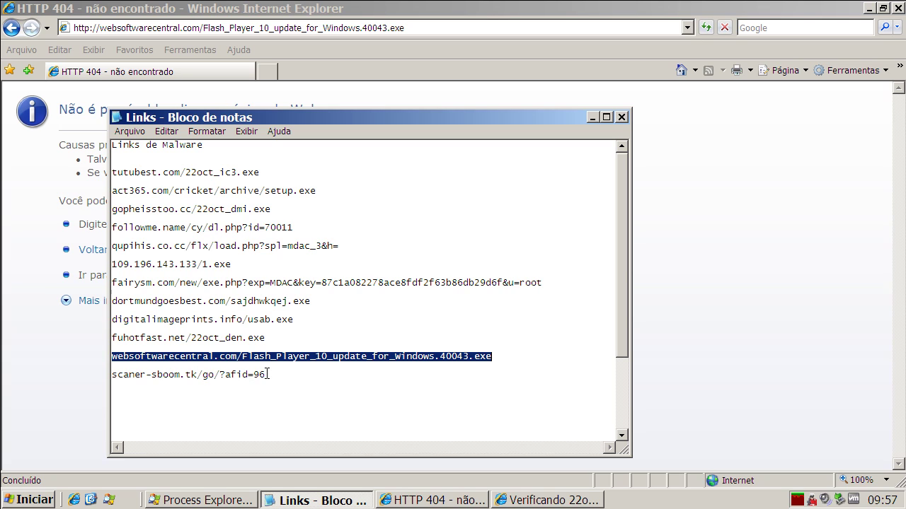
{"action": "left_click_drag", "start_coordinate": [268, 374], "coordinate": [106, 374]}
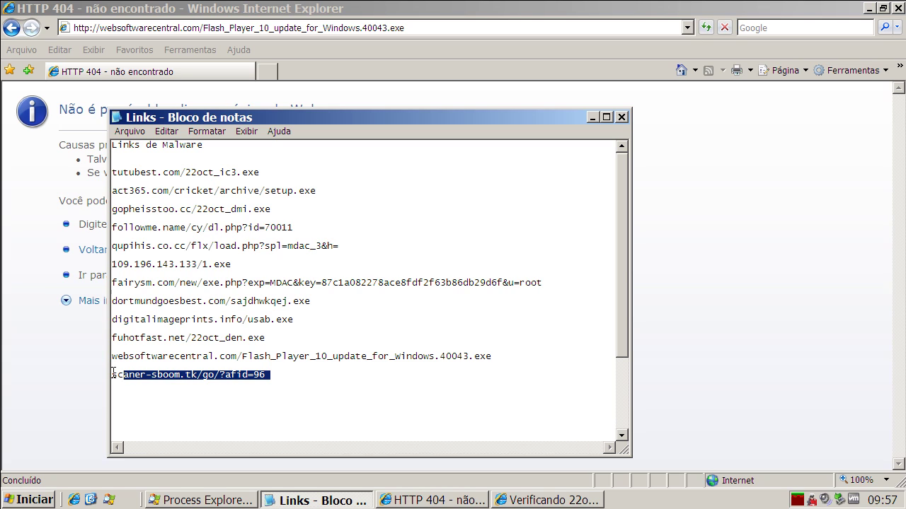
{"action": "right_click", "coordinate": [168, 372]}
{"action": "left_click", "coordinate": [206, 411]}
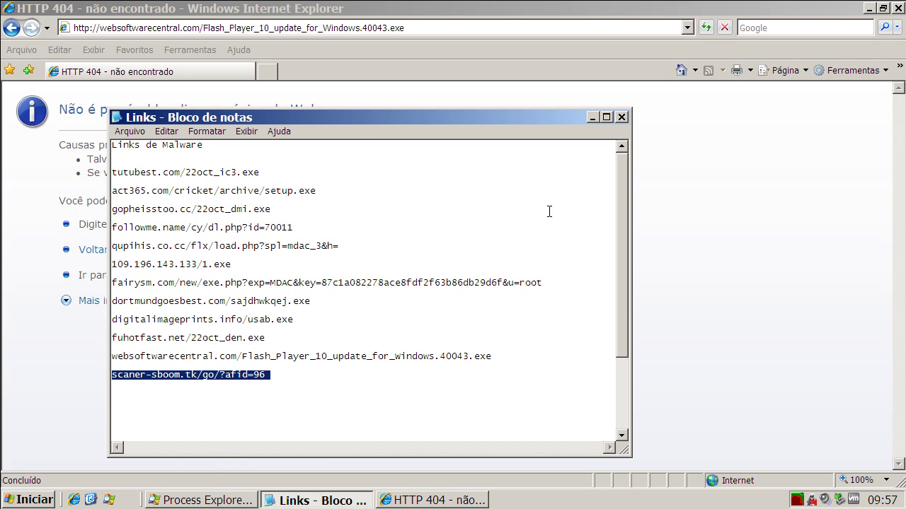
{"action": "left_click", "coordinate": [593, 117]}
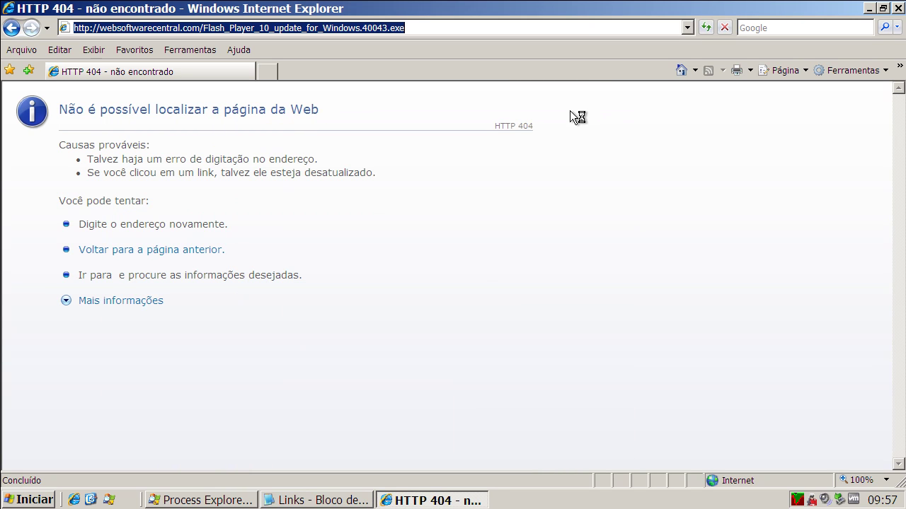
{"action": "right_click", "coordinate": [402, 30]}
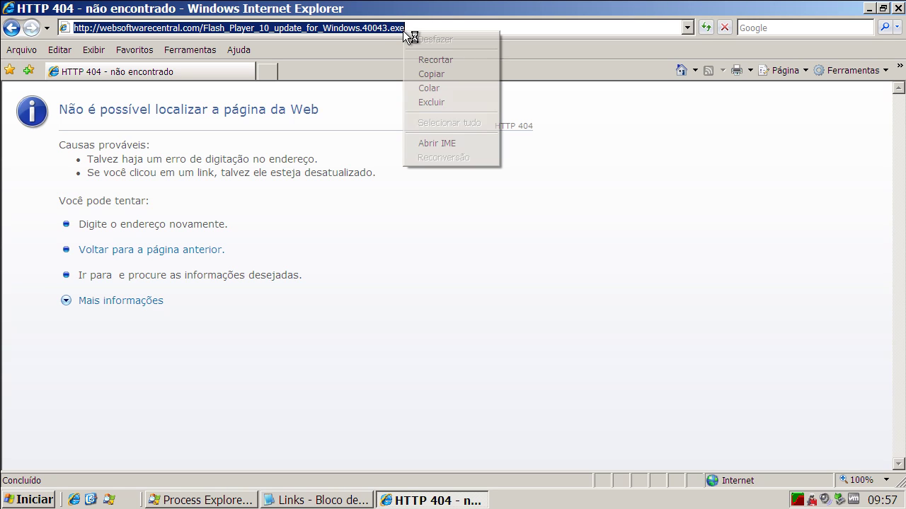
{"action": "left_click", "coordinate": [432, 87]}
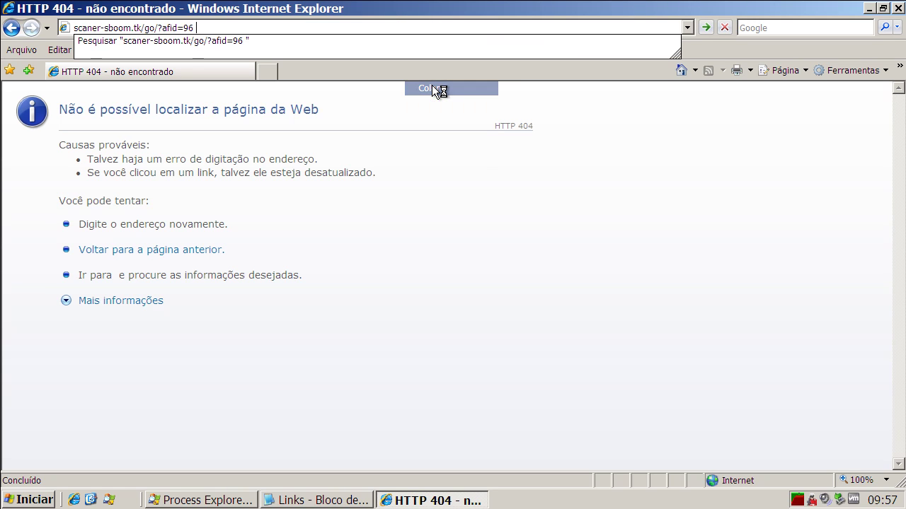
{"action": "key", "text": "Return"}
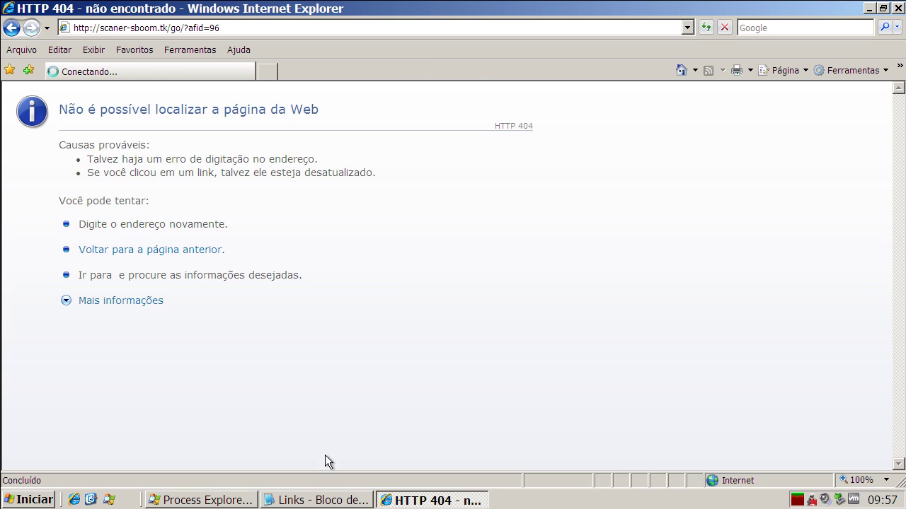
{"action": "left_click", "coordinate": [317, 500]}
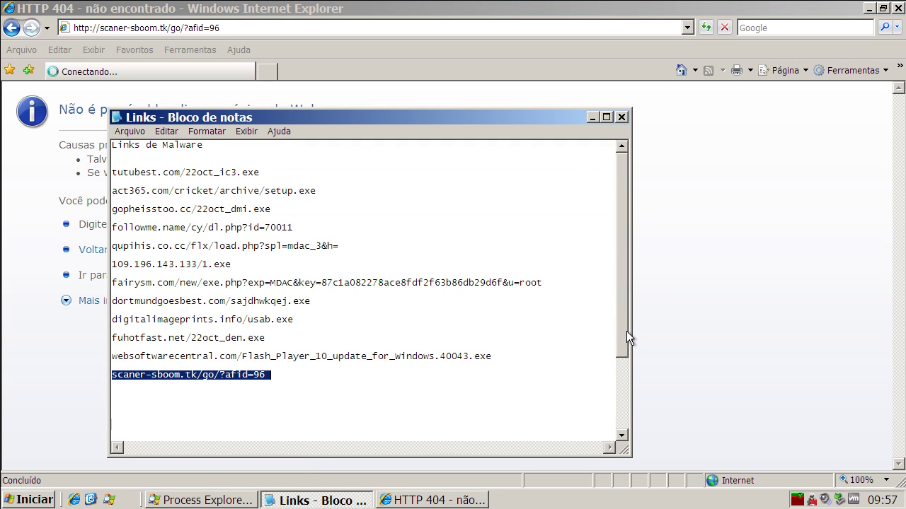
{"action": "left_click", "coordinate": [592, 117]}
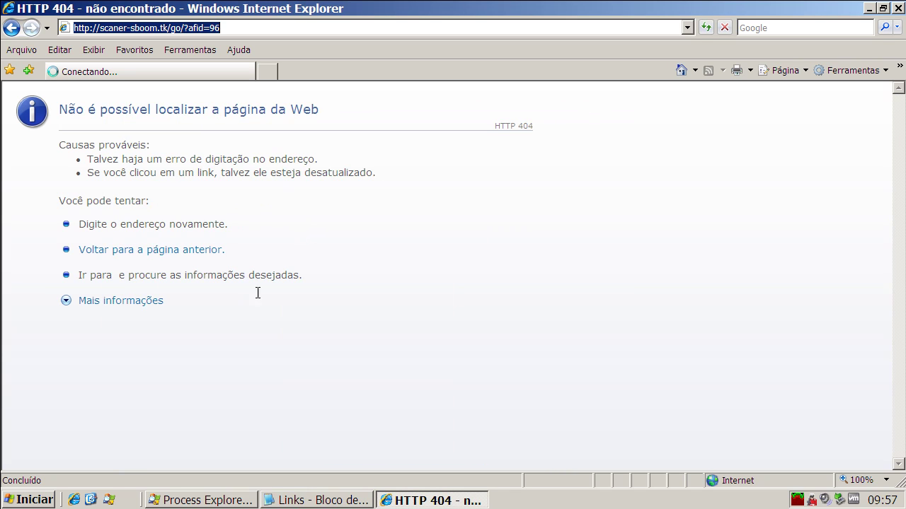
{"action": "left_click", "coordinate": [299, 500]}
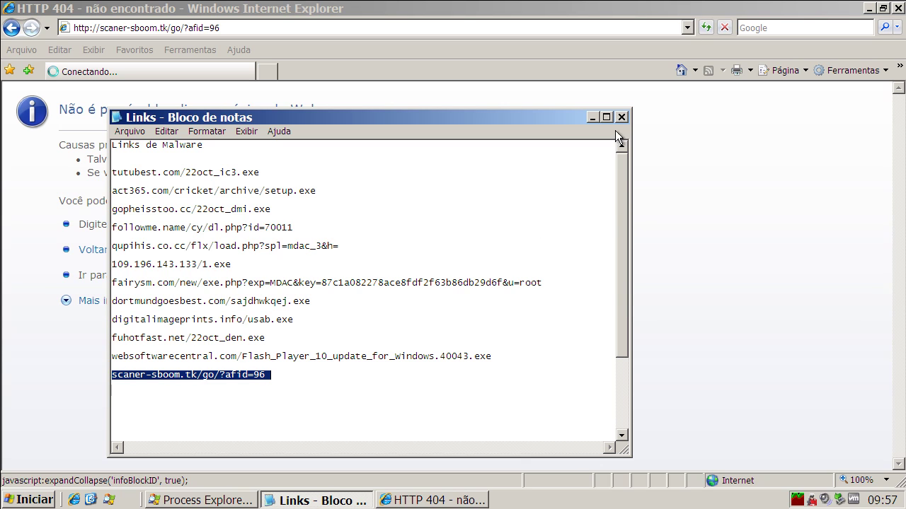
{"action": "left_click", "coordinate": [592, 116]}
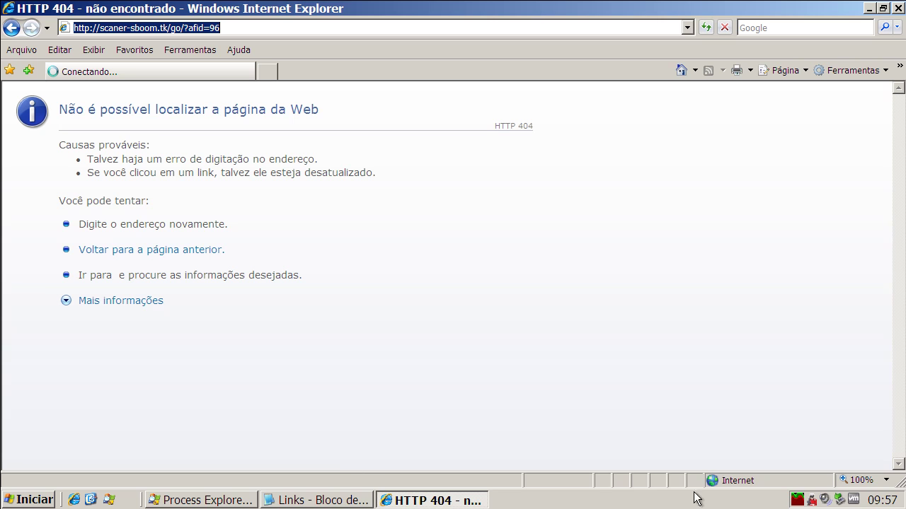
- Examine the running processes in Process Explorer, selecting 22oct_den[1].exe and its child process, and minimize the window
{"action": "left_click", "coordinate": [797, 499]}
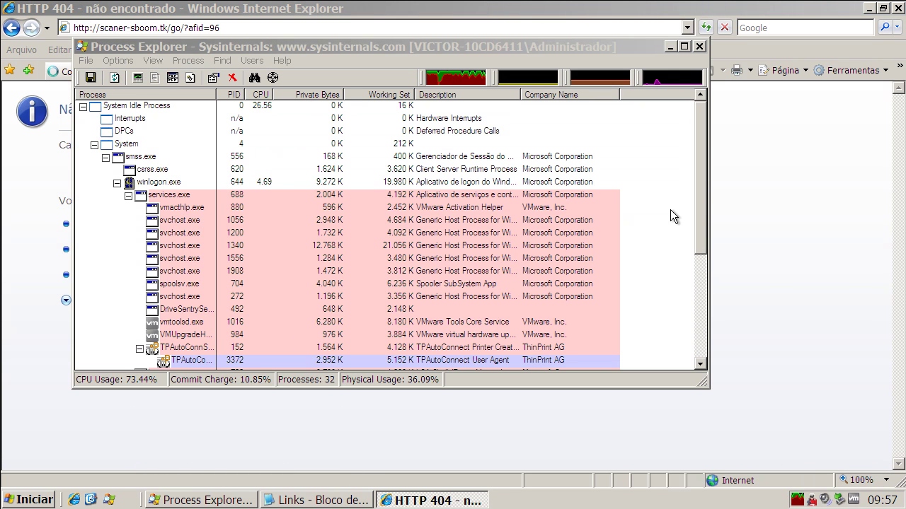
{"action": "left_click", "coordinate": [700, 167]}
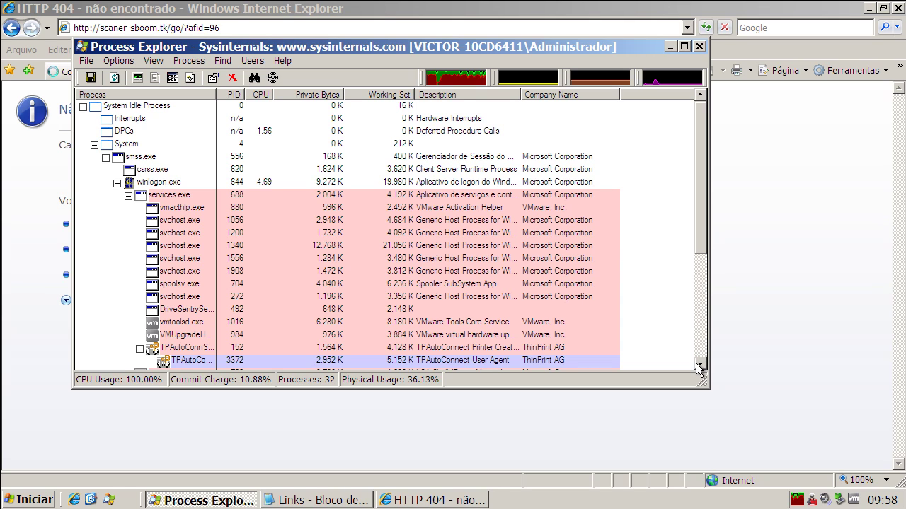
{"action": "scroll", "coordinate": [615, 320], "scroll_direction": "down", "scroll_amount": 5}
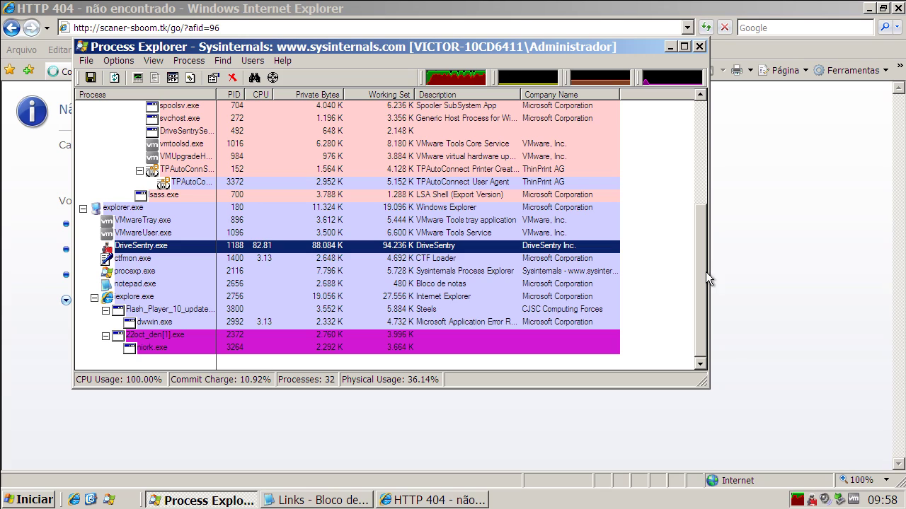
{"action": "left_click", "coordinate": [166, 335]}
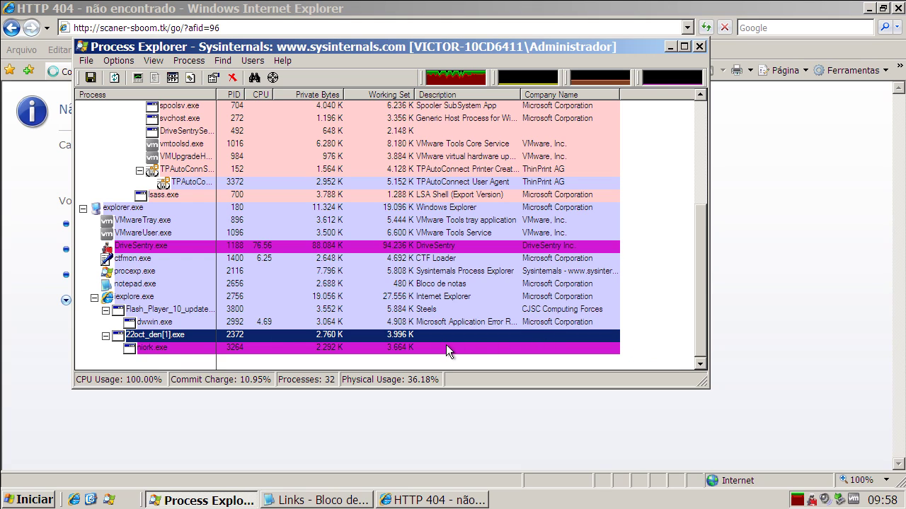
{"action": "left_click", "coordinate": [150, 346]}
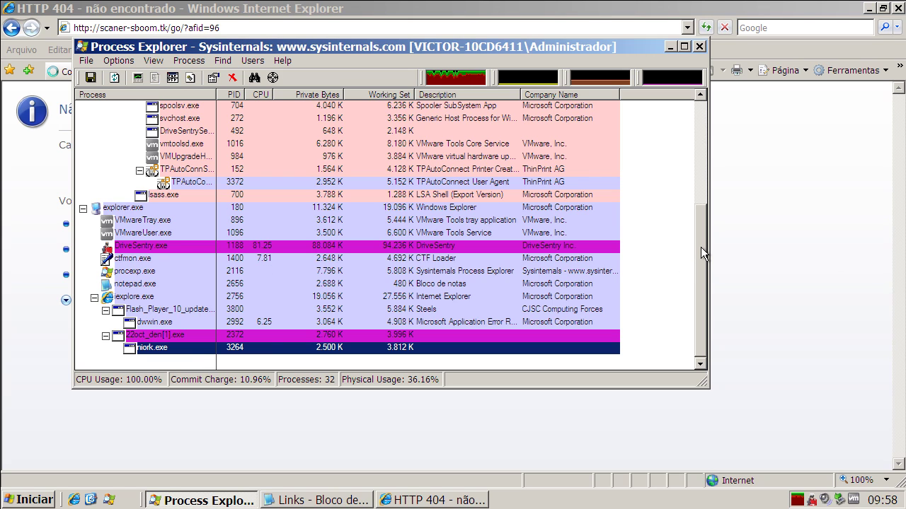
{"action": "left_click_drag", "start_coordinate": [701, 247], "coordinate": [703, 131]}
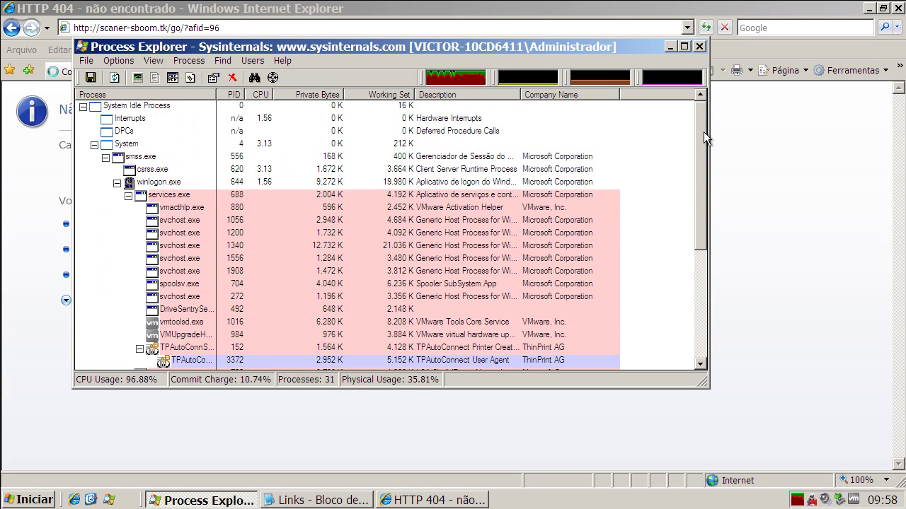
{"action": "left_click", "coordinate": [669, 48]}
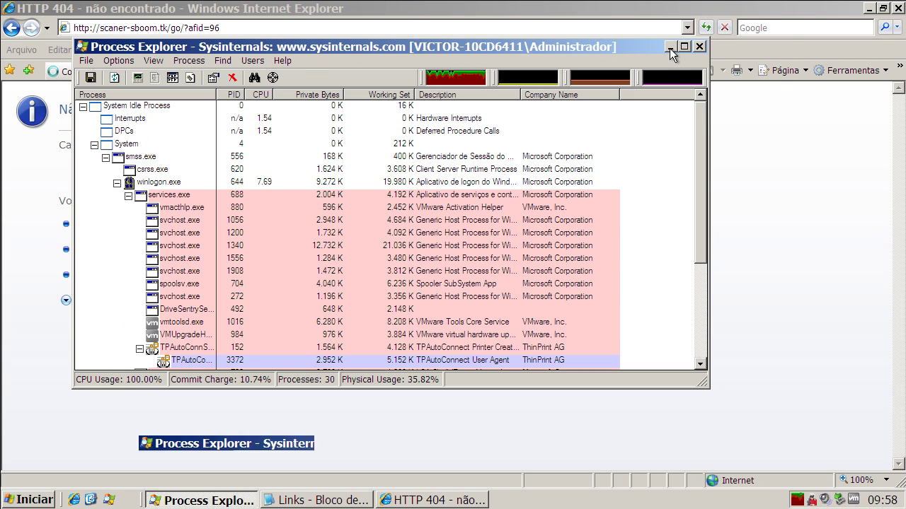
- Close the Links text file and the Internet Explorer window
{"action": "left_click", "coordinate": [276, 500]}
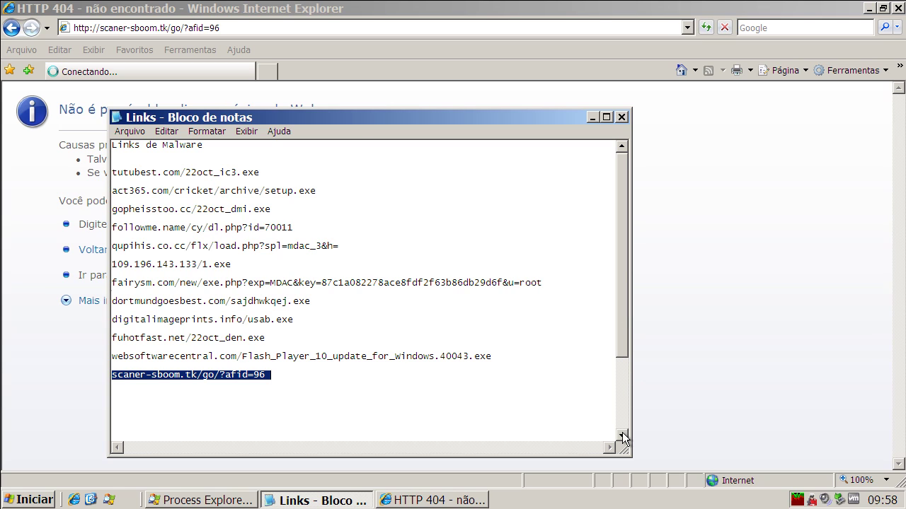
{"action": "left_click", "coordinate": [620, 117]}
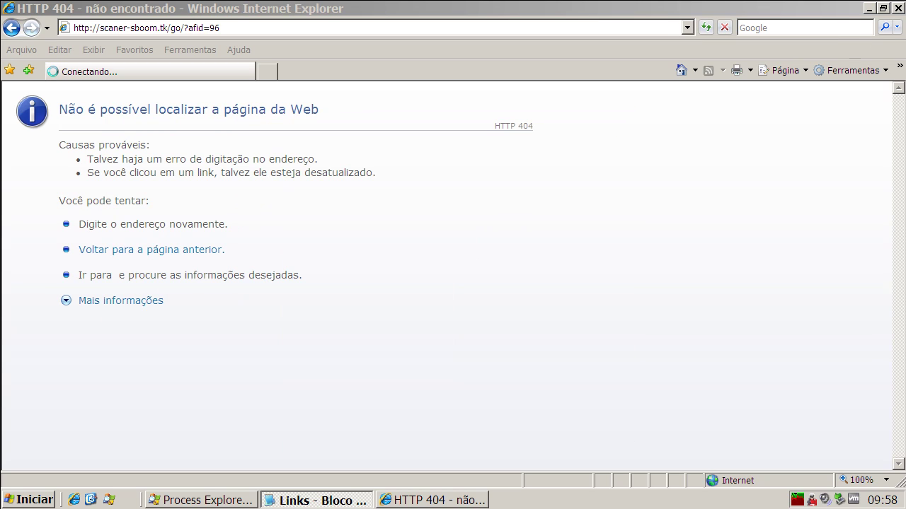
{"action": "left_click", "coordinate": [904, 15]}
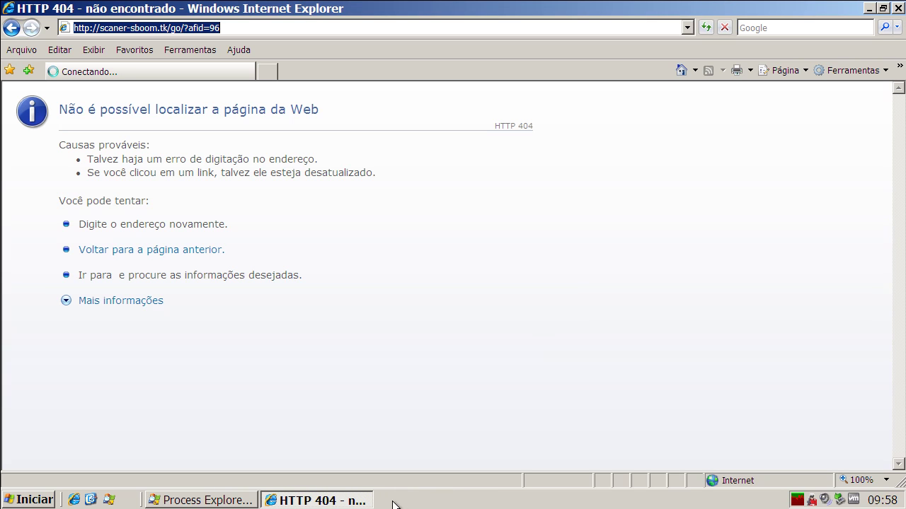
{"action": "left_click", "coordinate": [294, 501]}
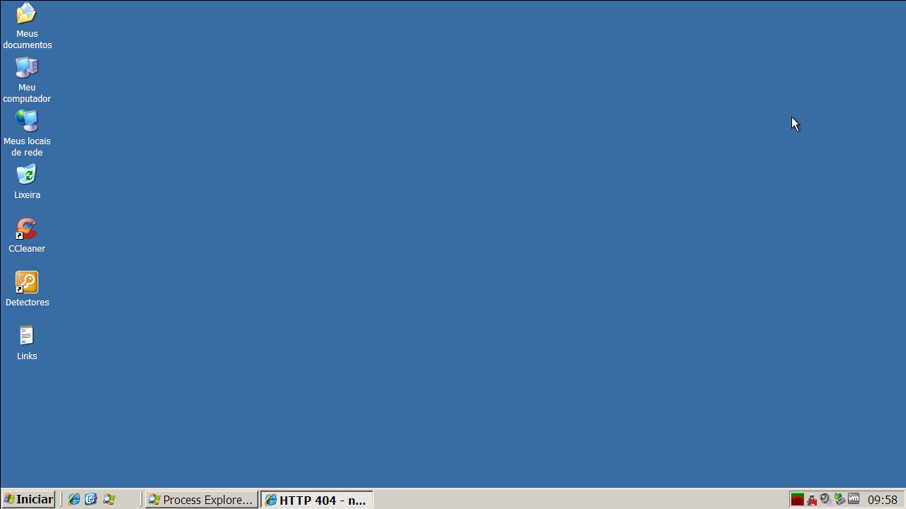
- Open the DriveSentry scanner and start a full scan of all fixed and removable drives
{"action": "left_click", "coordinate": [812, 501]}
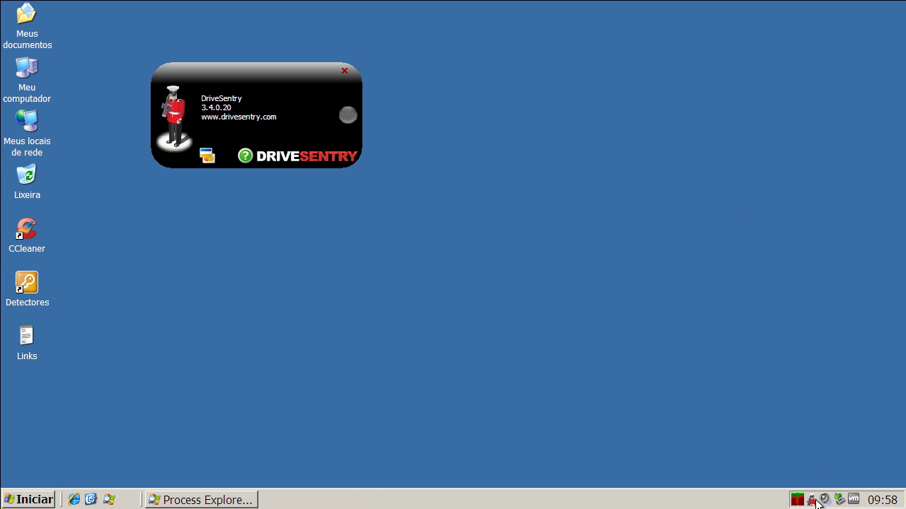
{"action": "right_click", "coordinate": [240, 120]}
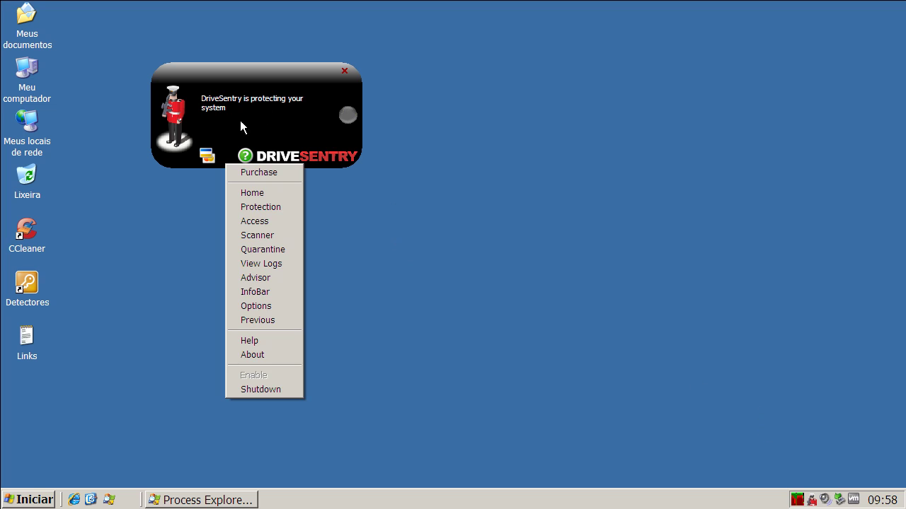
{"action": "left_click", "coordinate": [344, 72]}
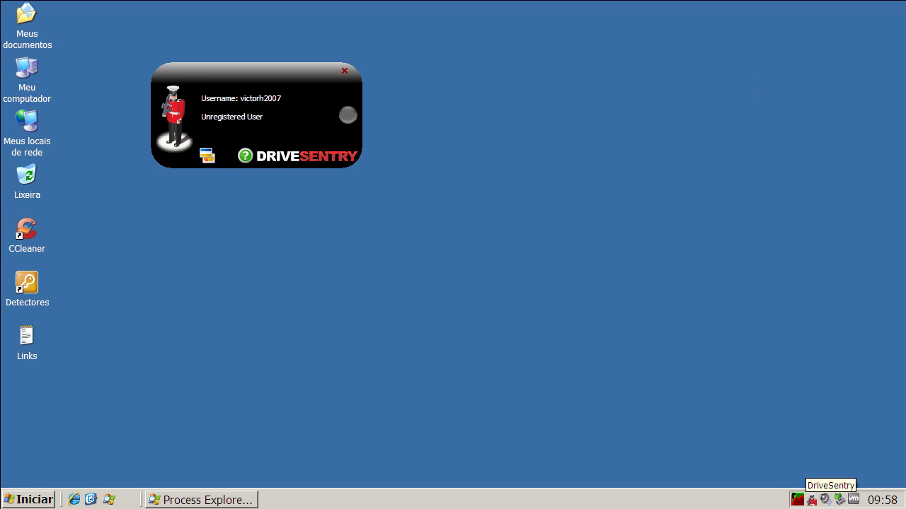
{"action": "right_click", "coordinate": [825, 500]}
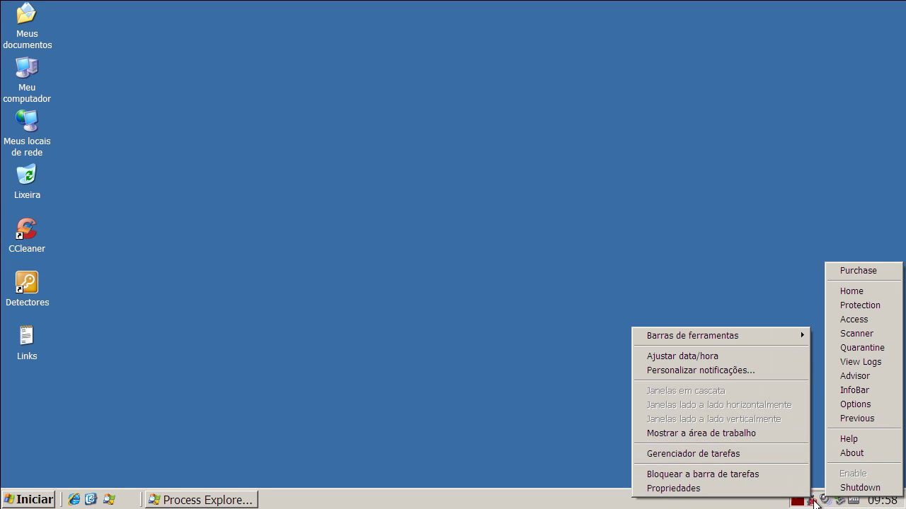
{"action": "left_click", "coordinate": [855, 334]}
{"action": "left_click_drag", "start_coordinate": [261, 37], "coordinate": [337, 20]}
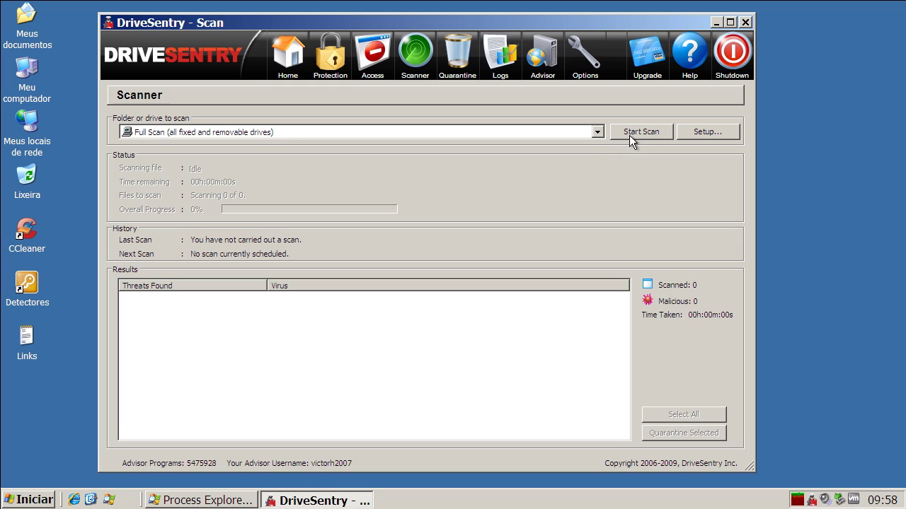
{"action": "left_click", "coordinate": [630, 134]}
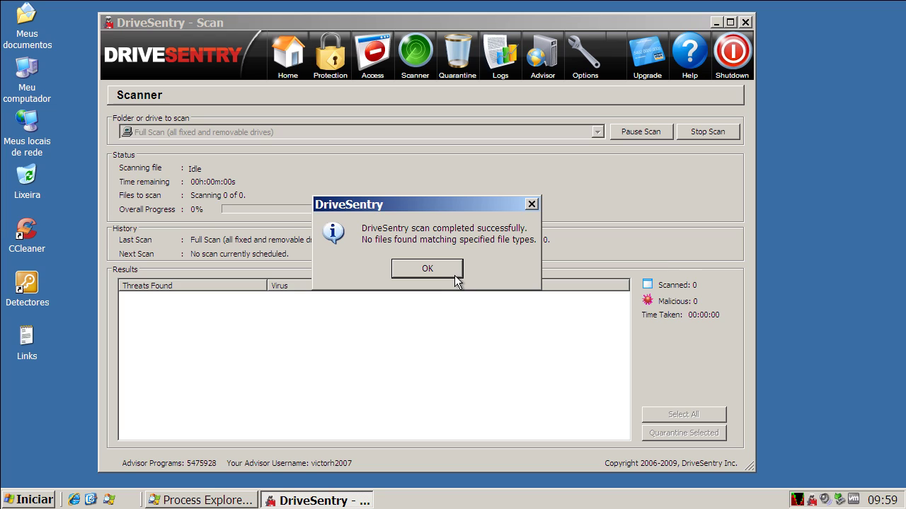
- Dismiss the scan completion message and close the DriveSentry scanner window
{"action": "left_click", "coordinate": [444, 273]}
{"action": "left_click_drag", "start_coordinate": [445, 273], "coordinate": [453, 290]}
{"action": "left_click", "coordinate": [423, 271]}
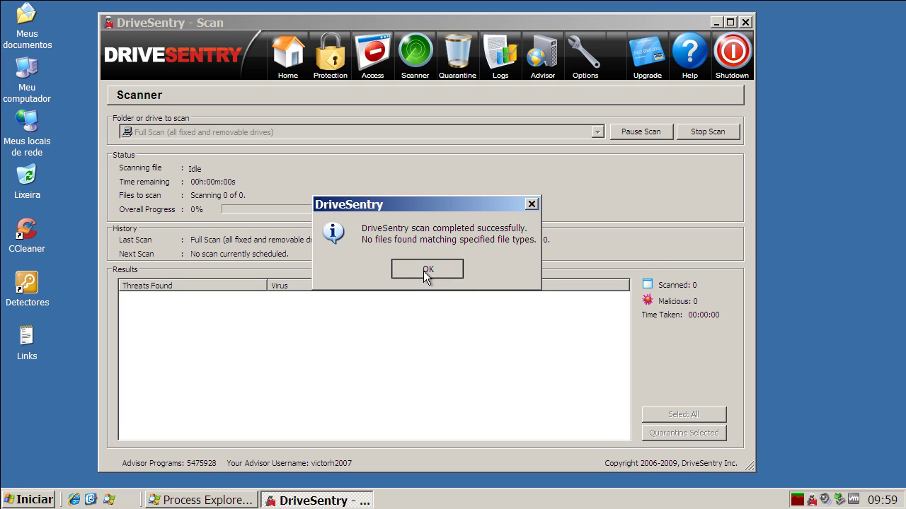
{"action": "left_click", "coordinate": [745, 22]}
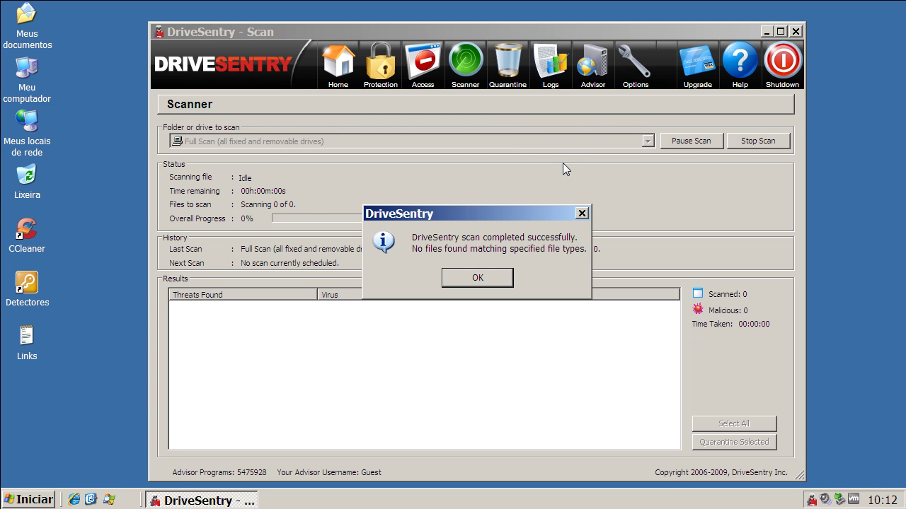
- Acknowledge the full scan's completion message, and close the scanner window and the DriveSentry status pop-up
{"action": "left_click", "coordinate": [478, 281]}
{"action": "left_click", "coordinate": [490, 275]}
{"action": "left_click", "coordinate": [796, 32]}
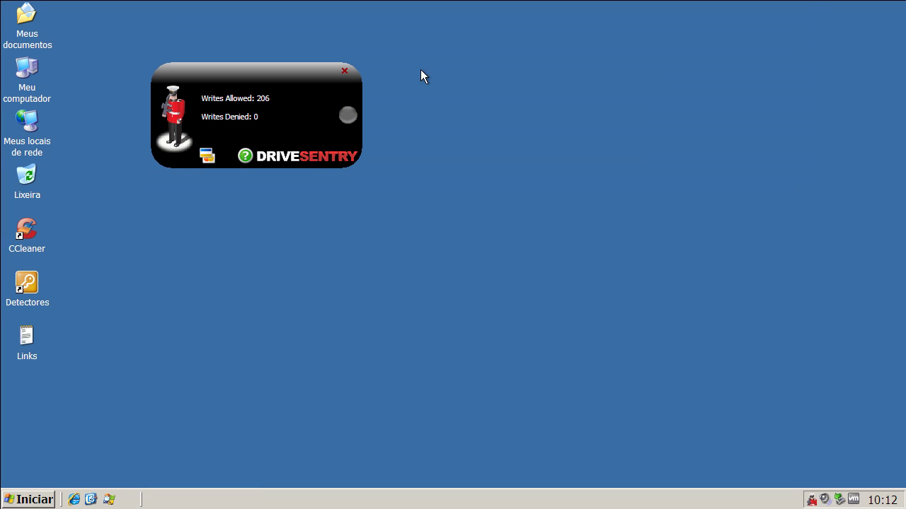
{"action": "left_click", "coordinate": [345, 71]}
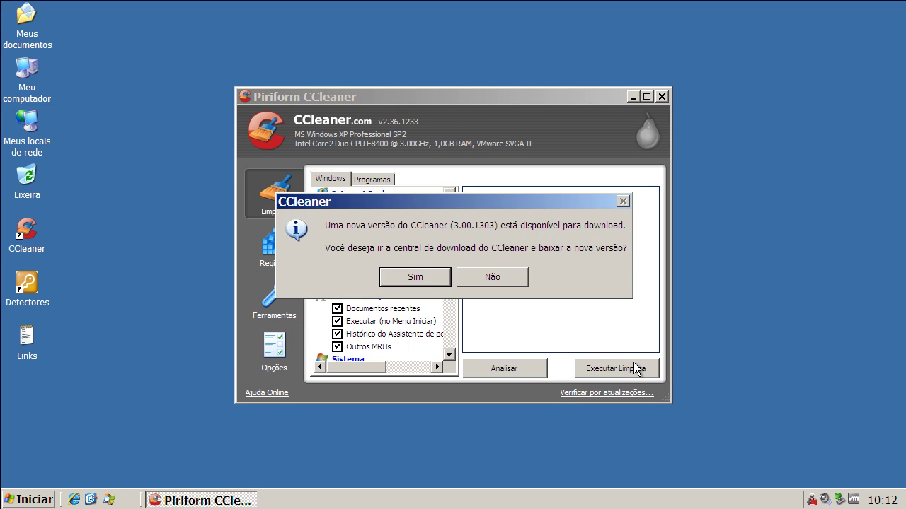
- Switch to CCleaner, decline the new version download, and run the cleanup with the preselected items
{"action": "left_click", "coordinate": [511, 282]}
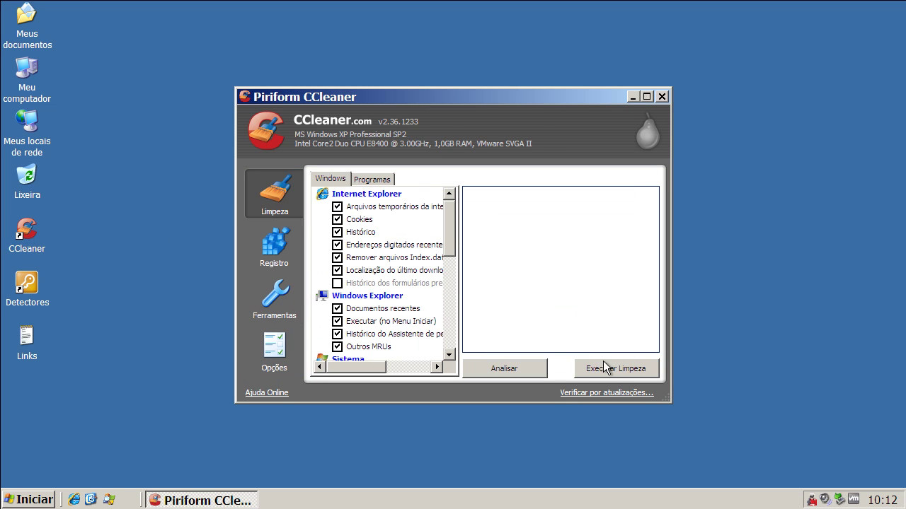
{"action": "left_click", "coordinate": [608, 373]}
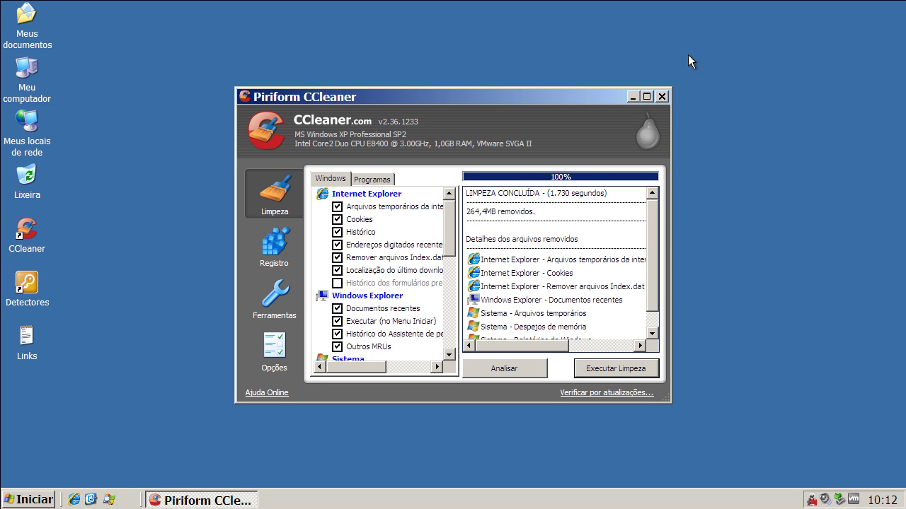
- Close CCleaner, acknowledge the finished quick scan in Malwarebytes' Anti-Malware and show its results
{"action": "left_click", "coordinate": [663, 97]}
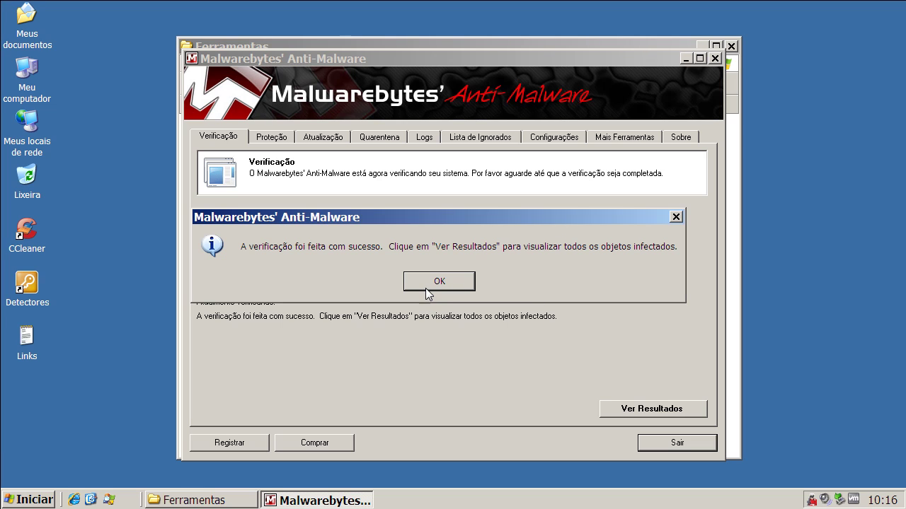
{"action": "left_click", "coordinate": [427, 285]}
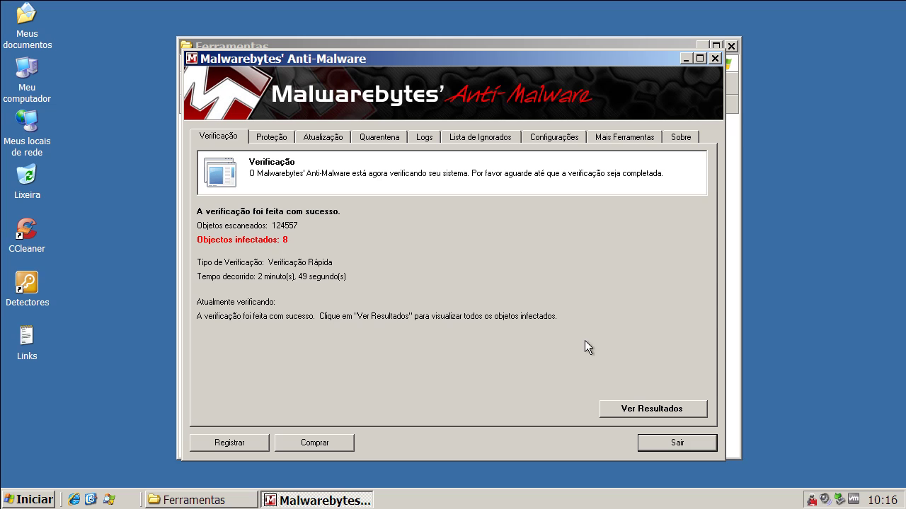
{"action": "left_click", "coordinate": [620, 408]}
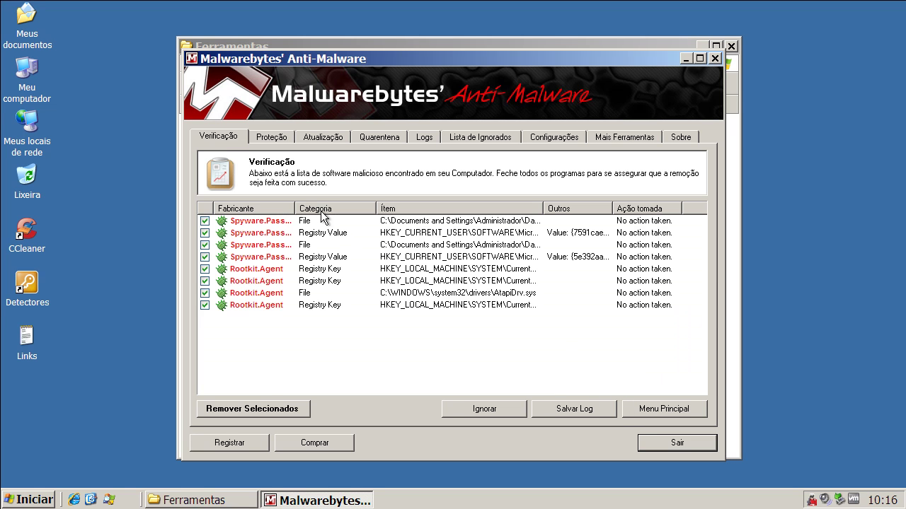
- Widen the Fabricante and Ítem columns and examine the detected Spyware.Passwords.XGen and Rootkit.Agent entries
{"action": "left_click_drag", "start_coordinate": [298, 208], "coordinate": [341, 209]}
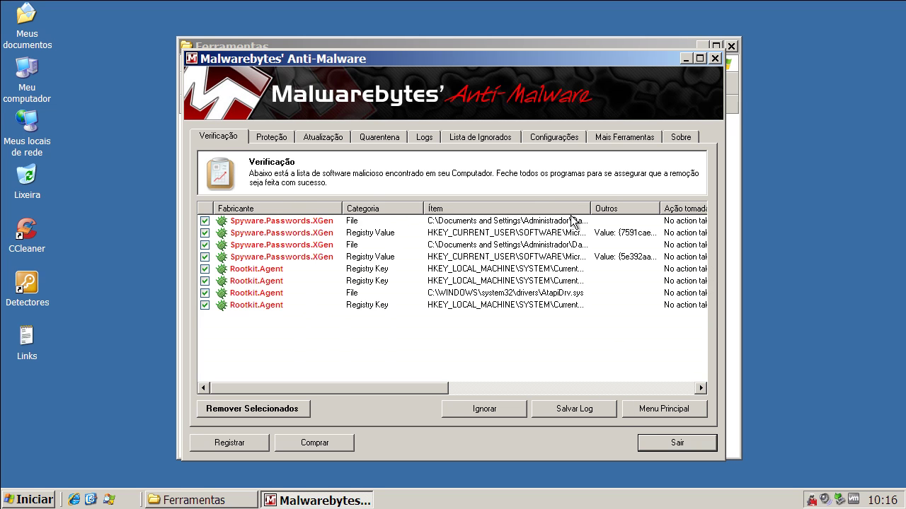
{"action": "left_click_drag", "start_coordinate": [593, 211], "coordinate": [700, 209]}
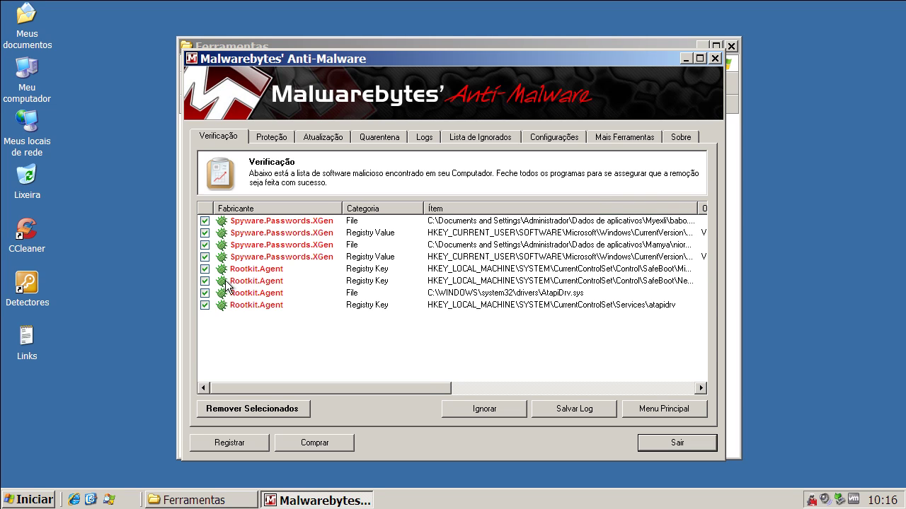
{"action": "left_click", "coordinate": [244, 226]}
{"action": "left_click", "coordinate": [245, 233]}
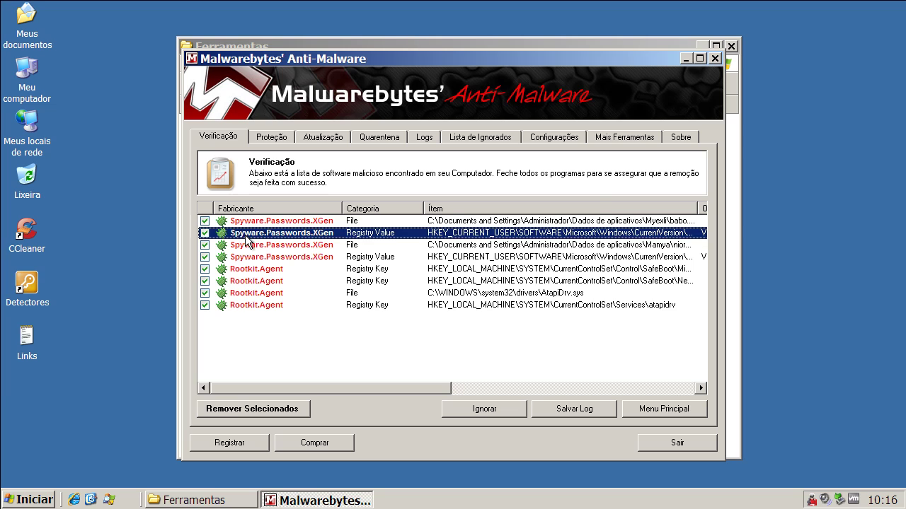
{"action": "left_click", "coordinate": [247, 224]}
{"action": "left_click", "coordinate": [247, 234]}
{"action": "left_click", "coordinate": [250, 246]}
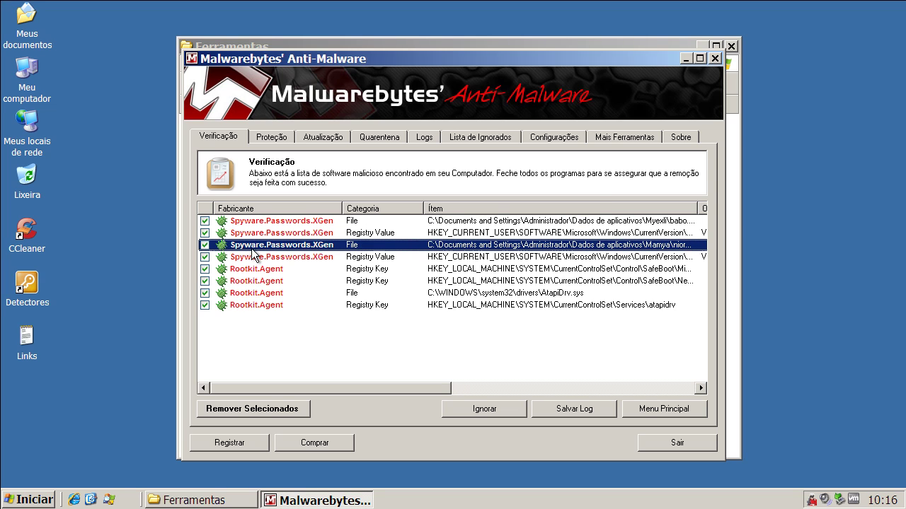
{"action": "left_click", "coordinate": [256, 257]}
{"action": "left_click", "coordinate": [254, 273]}
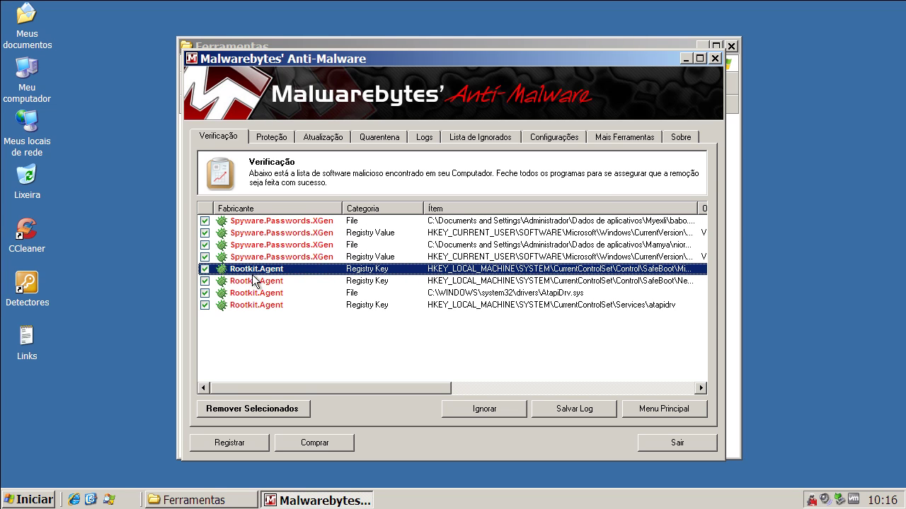
{"action": "left_click", "coordinate": [255, 281]}
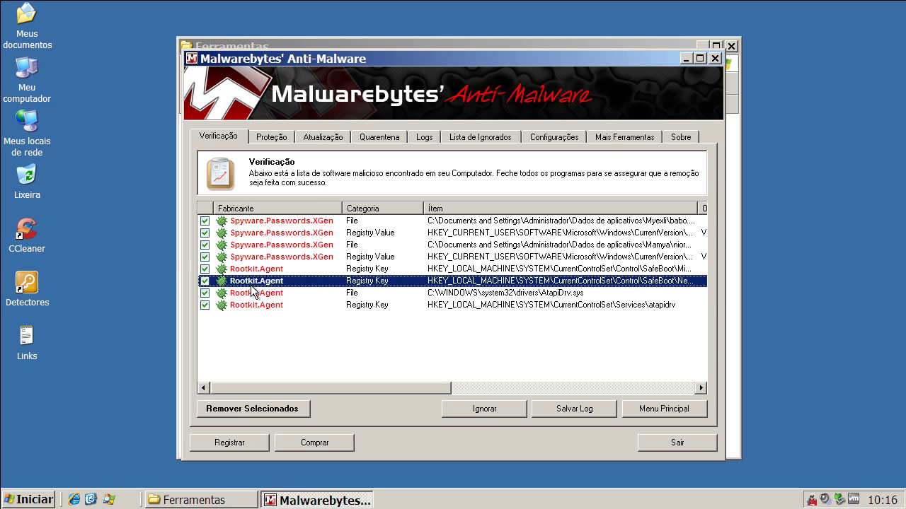
{"action": "left_click", "coordinate": [255, 305]}
{"action": "left_click", "coordinate": [251, 292]}
{"action": "left_click", "coordinate": [253, 281]}
{"action": "left_click", "coordinate": [254, 269]}
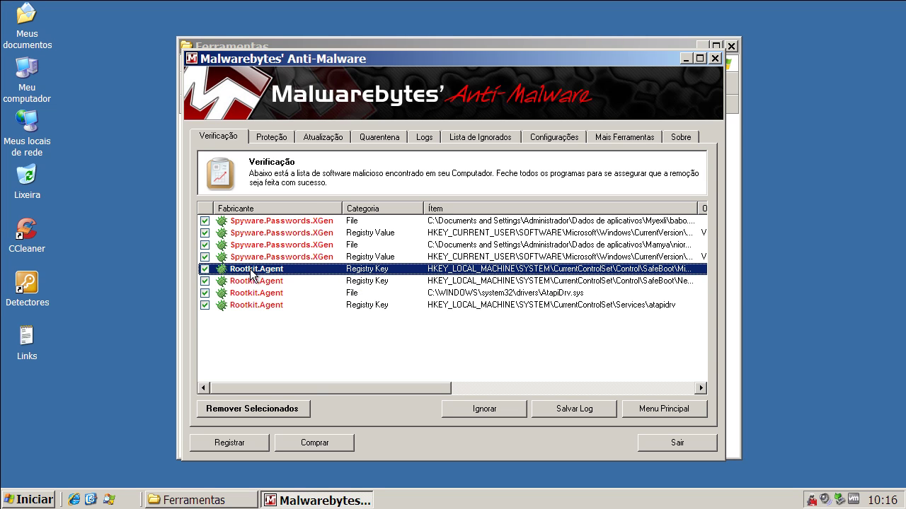
- Remove the checked malicious items, review the infected memory processes section of the removal log, and decline the restart
{"action": "left_click", "coordinate": [291, 411]}
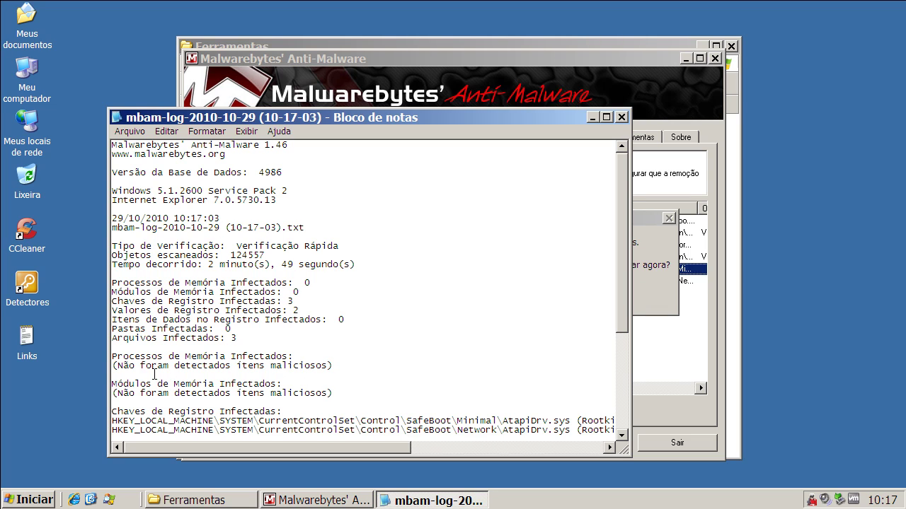
{"action": "left_click_drag", "start_coordinate": [112, 357], "coordinate": [394, 372]}
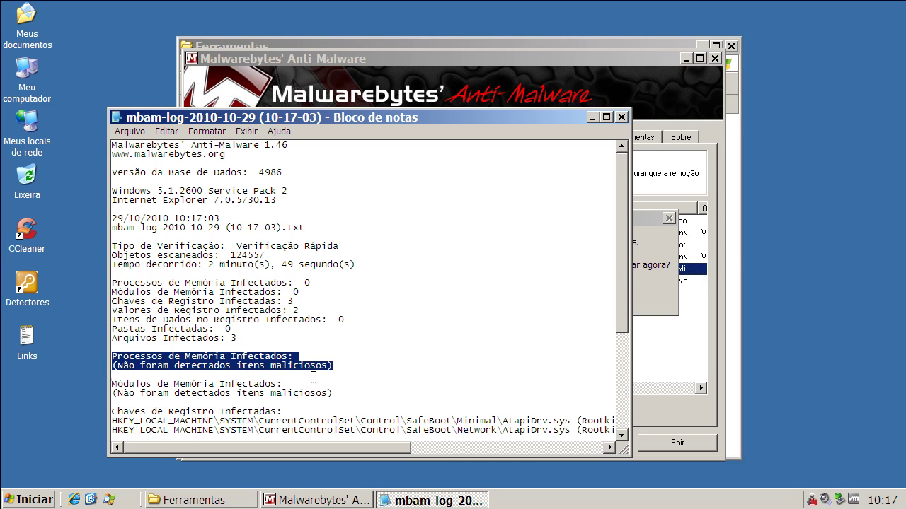
{"action": "left_click", "coordinate": [621, 117]}
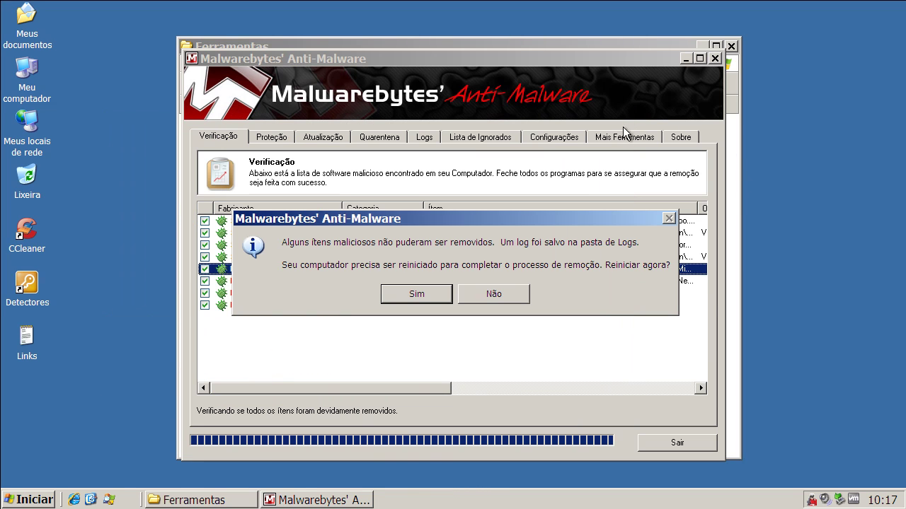
{"action": "left_click", "coordinate": [510, 294]}
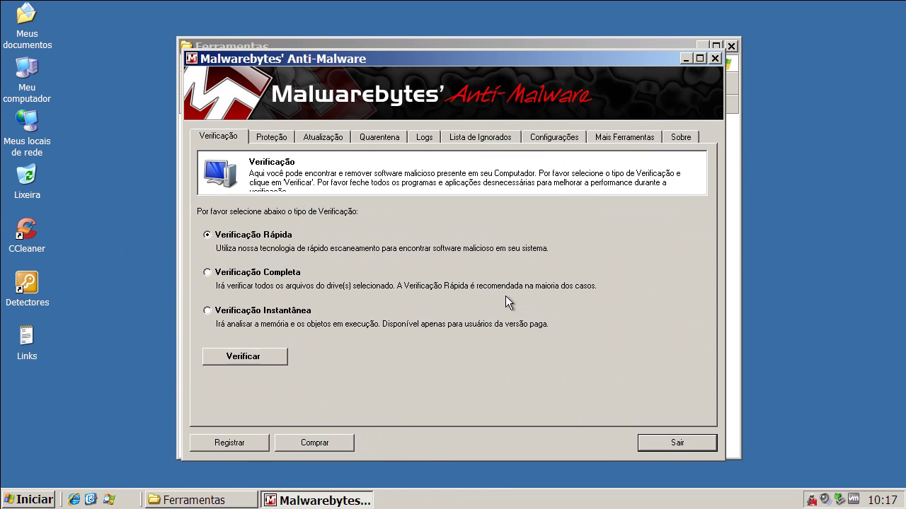
- Close Malwarebytes' Anti-Malware and launch HitmanPro35 from the Ferramentas folder
{"action": "left_click", "coordinate": [715, 58]}
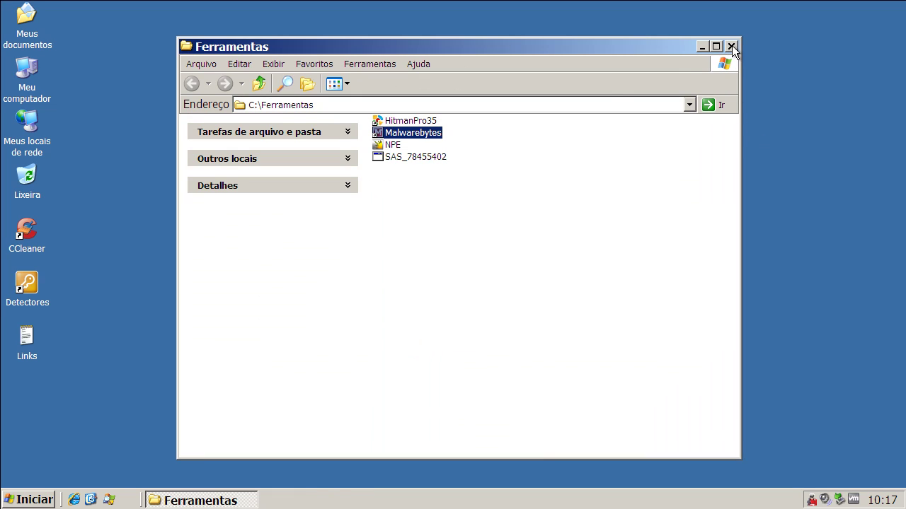
{"action": "left_click", "coordinate": [407, 121]}
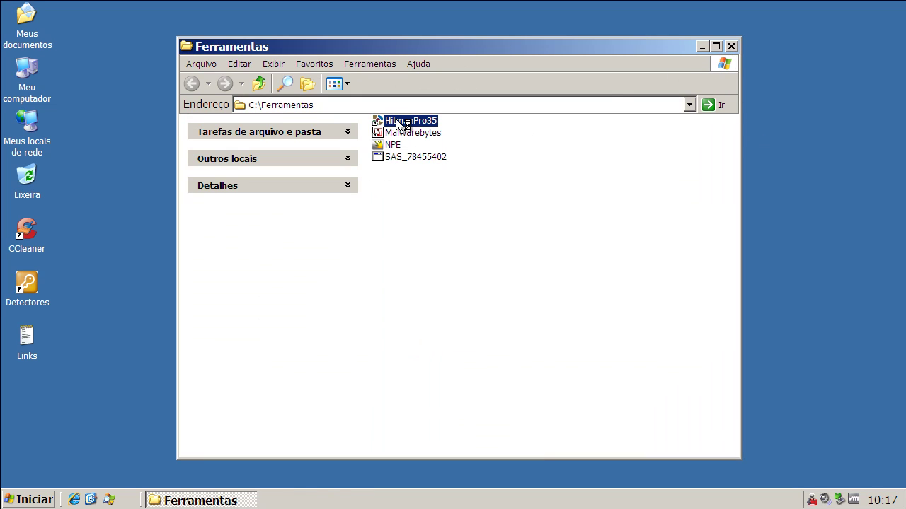
{"action": "double_click", "coordinate": [394, 121]}
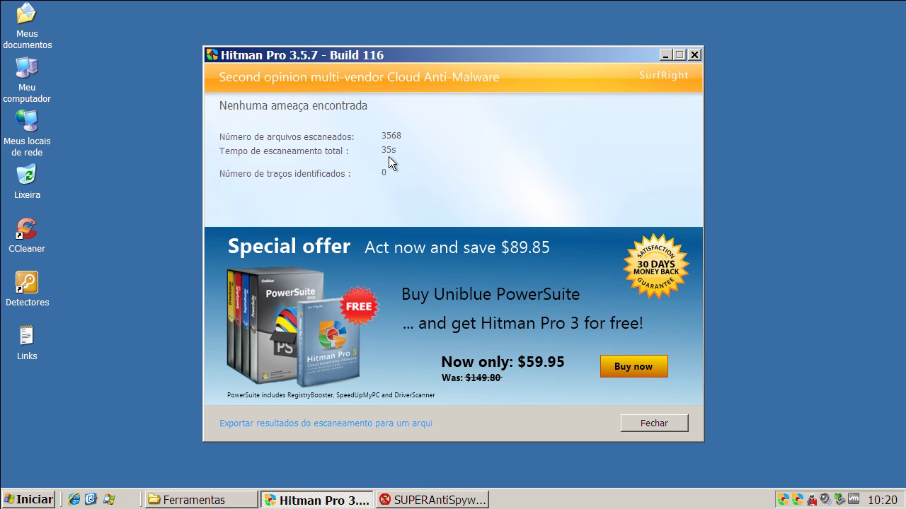
- Close the Hitman Pro results and switch to SUPERAntiSpyware to start a quick scan of the C:\ fixed drive
{"action": "left_click", "coordinate": [666, 423]}
{"action": "left_click", "coordinate": [329, 500]}
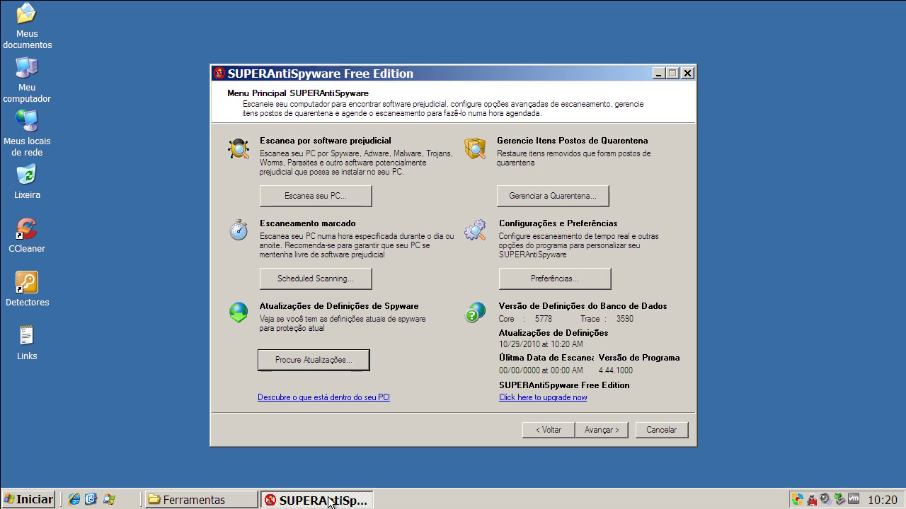
{"action": "left_click", "coordinate": [306, 201]}
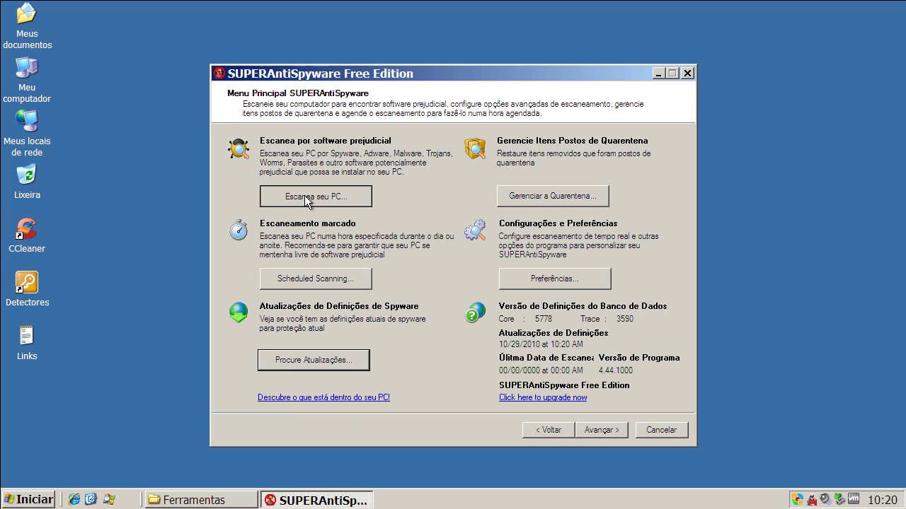
{"action": "left_click", "coordinate": [460, 202]}
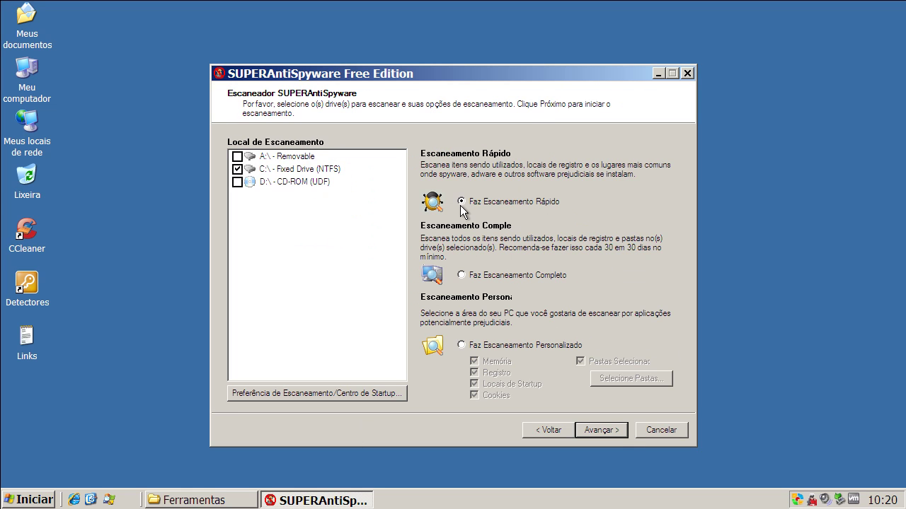
{"action": "left_click", "coordinate": [593, 433]}
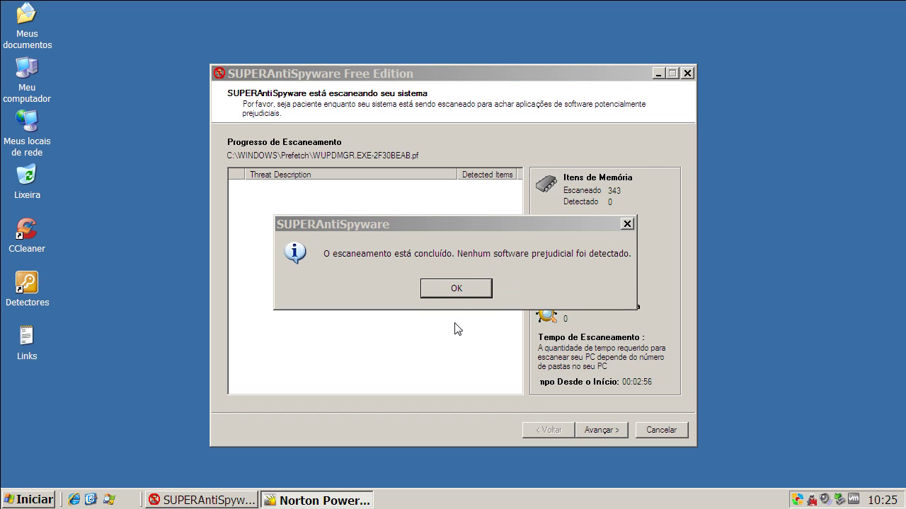
- Acknowledge the finished SUPERAntiSpyware scan and exit it, and view and close the Norton Power Eraser scan results
{"action": "left_click", "coordinate": [453, 288]}
{"action": "left_click", "coordinate": [654, 430]}
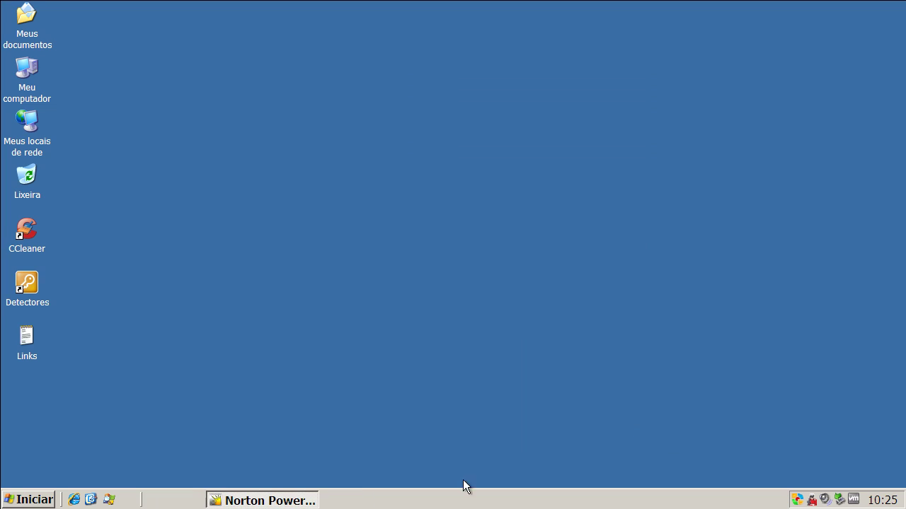
{"action": "left_click", "coordinate": [237, 502]}
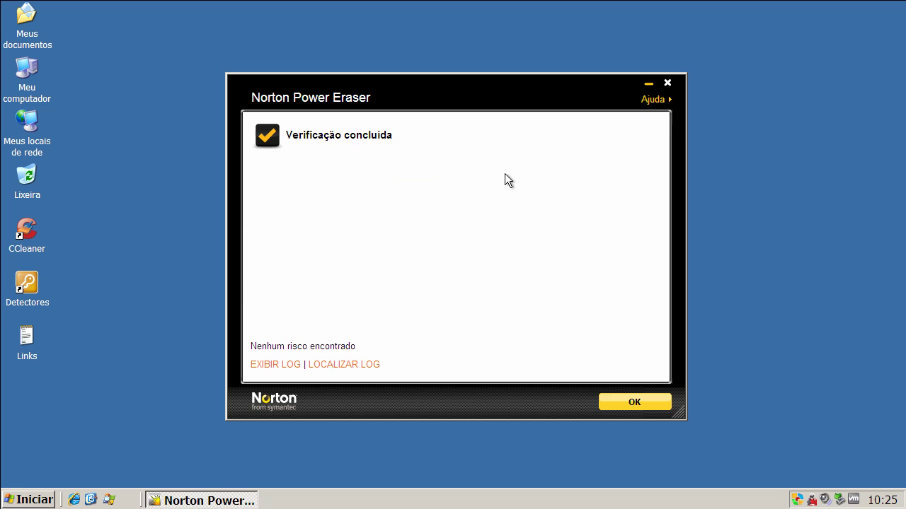
{"action": "left_click", "coordinate": [667, 84]}
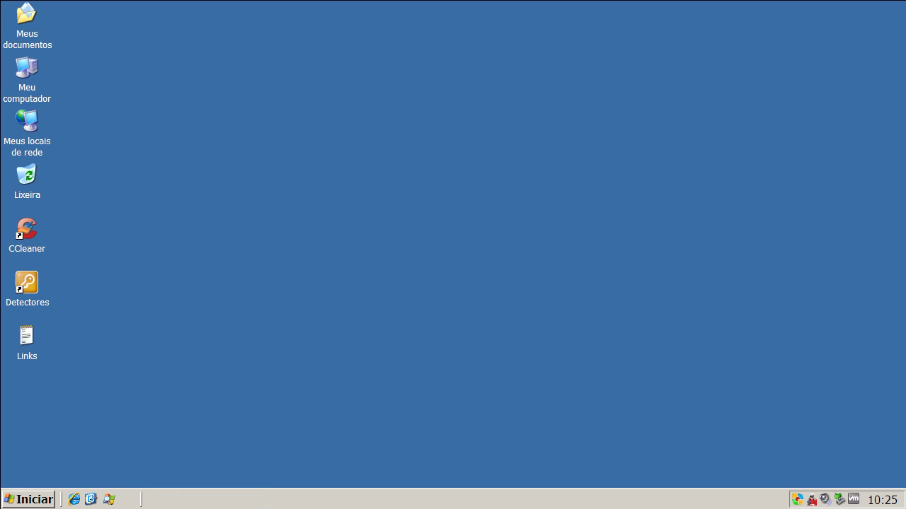
- Open DriveSentry's Home window and move it to the middle of the desktop
{"action": "right_click", "coordinate": [811, 499]}
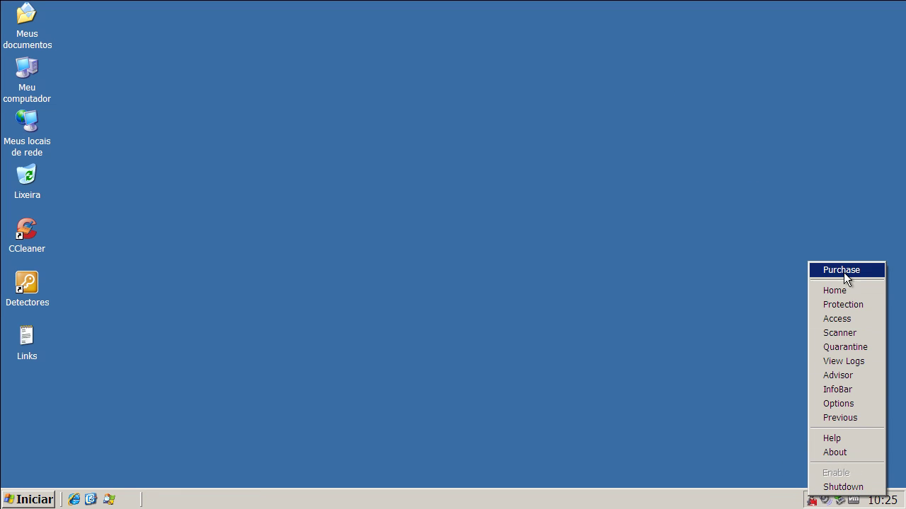
{"action": "left_click", "coordinate": [844, 291]}
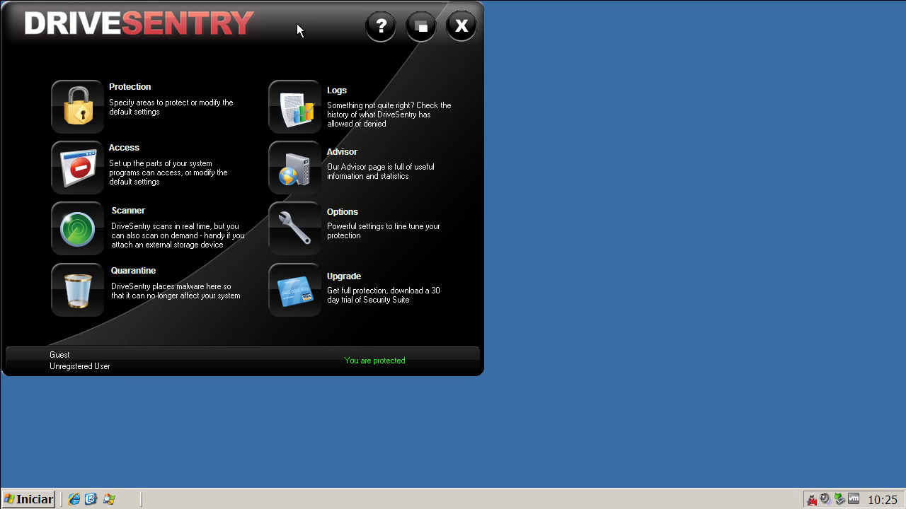
{"action": "left_click_drag", "start_coordinate": [297, 23], "coordinate": [528, 60]}
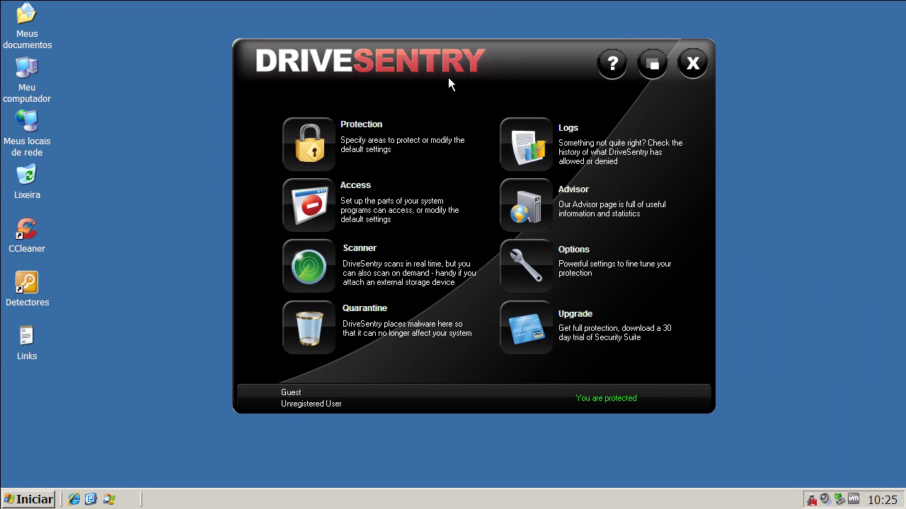